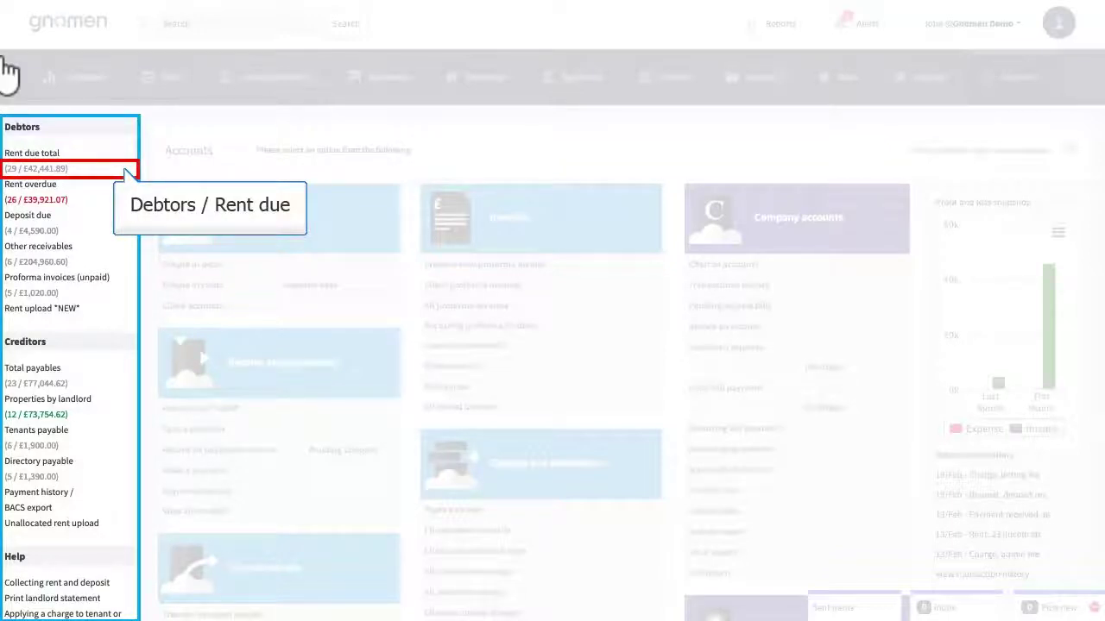
Step: Open the tenant rent upload from the outstanding rent list and choose Client bank account as the bank account
left_click(49, 172)
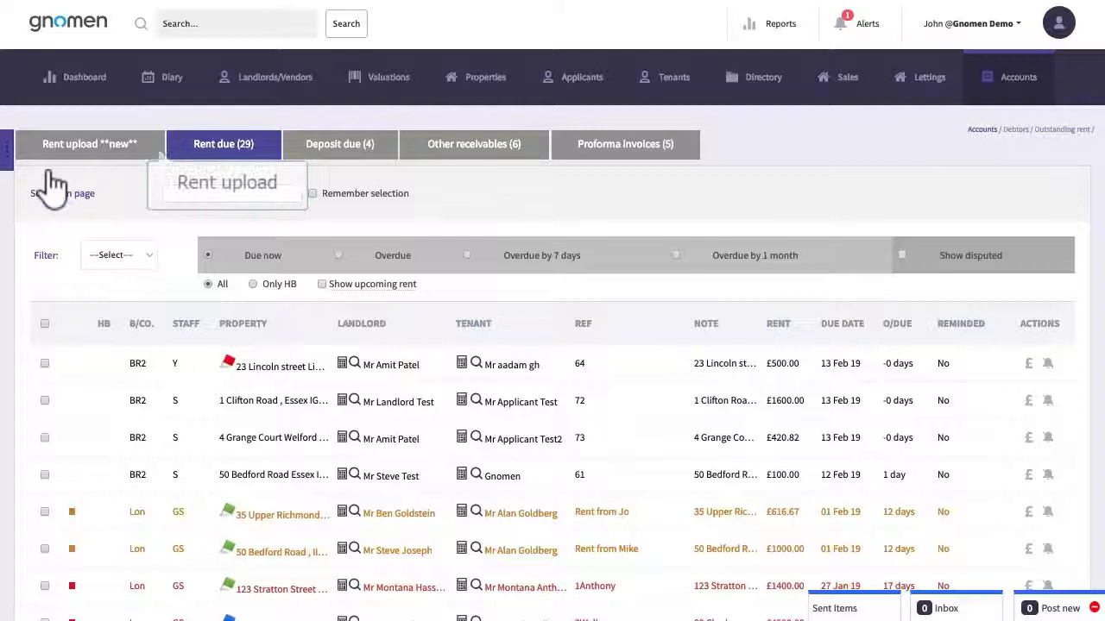
left_click(89, 147)
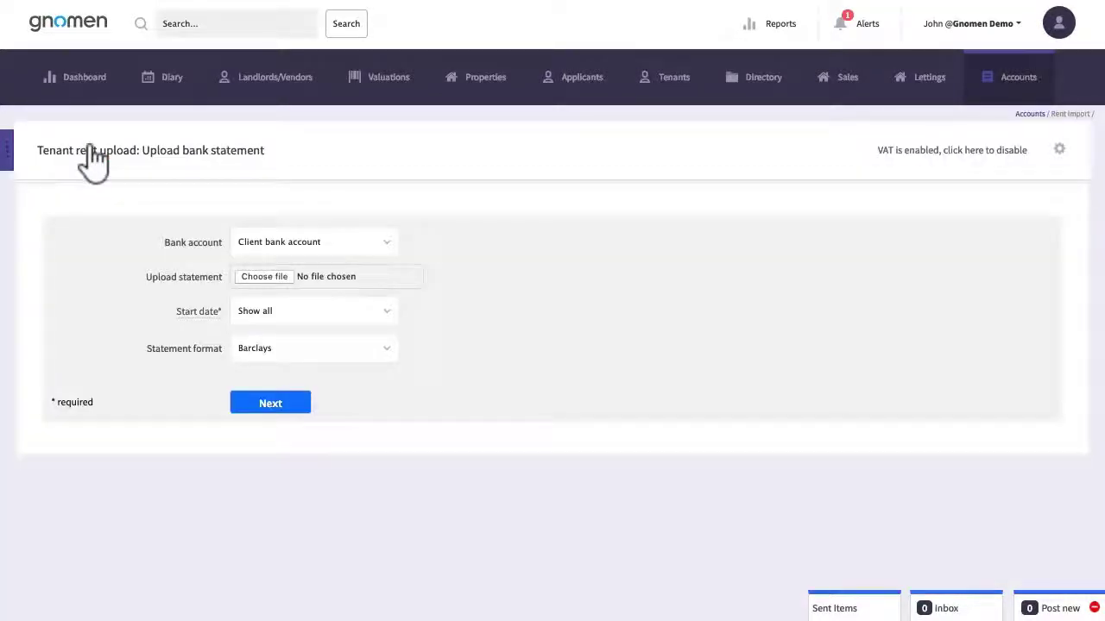
left_click(341, 251)
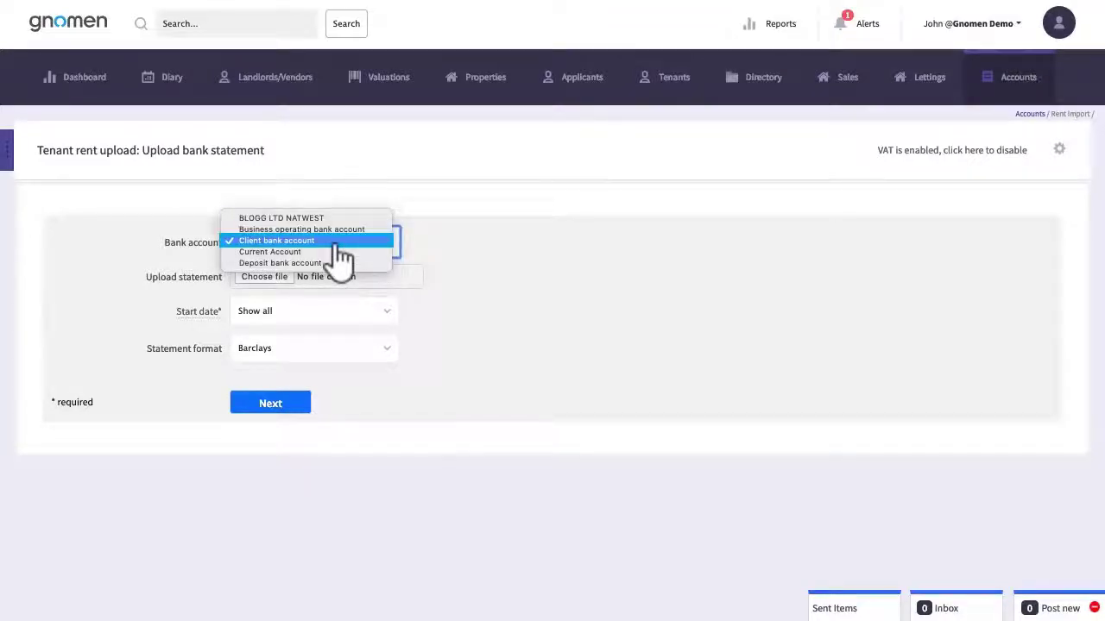
left_click(340, 244)
Step: Select PMS5_EXAMPLE_NATWEST.csv from the Bank Statement Examples folder as the statement to upload
left_click(269, 278)
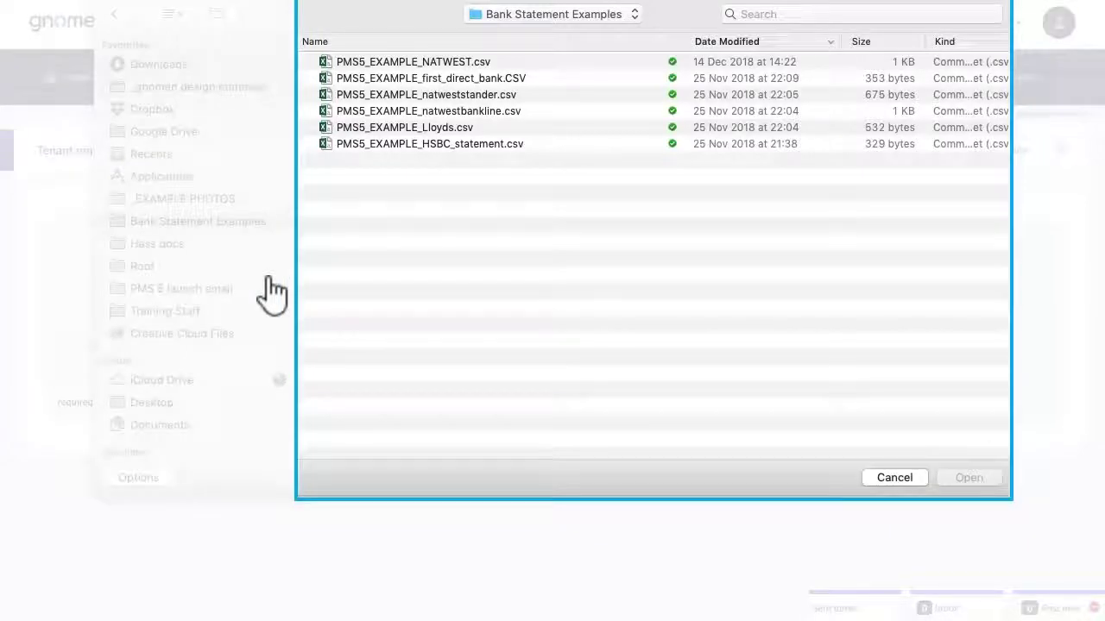
left_click(415, 62)
left_click(968, 478)
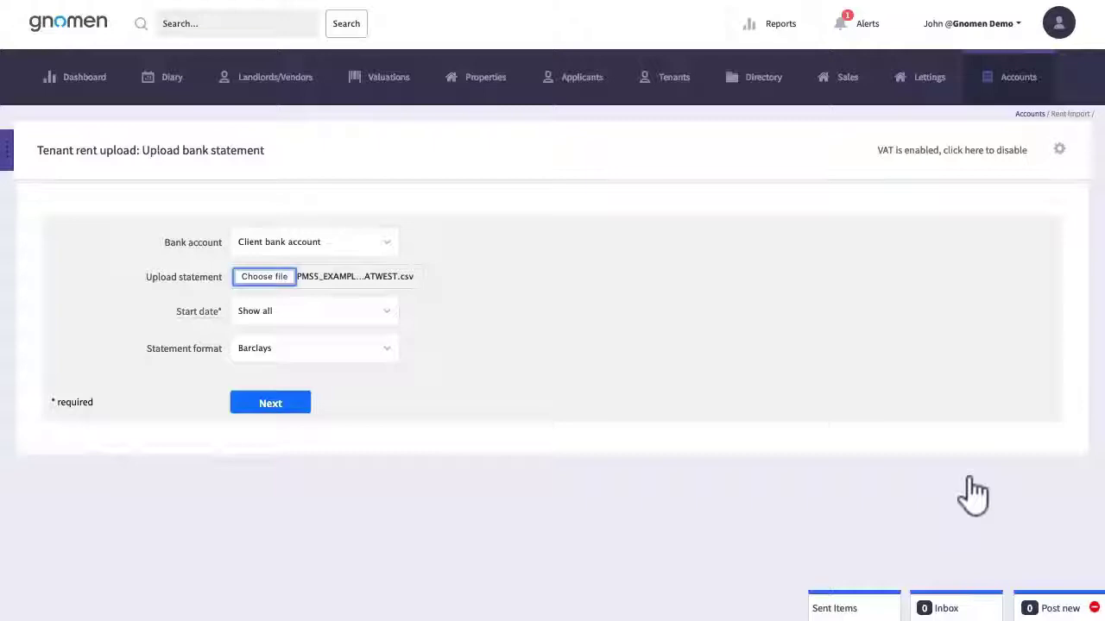
Step: Try the NatWest statement format by continuing to transaction matching, and return to the upload form
left_click(267, 349)
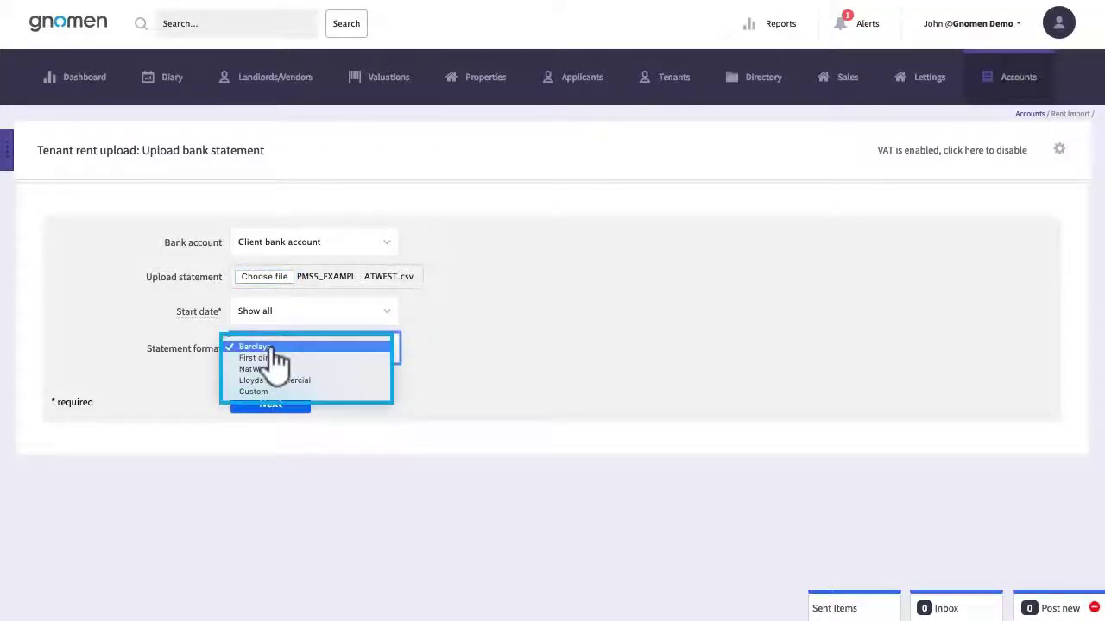
left_click(271, 370)
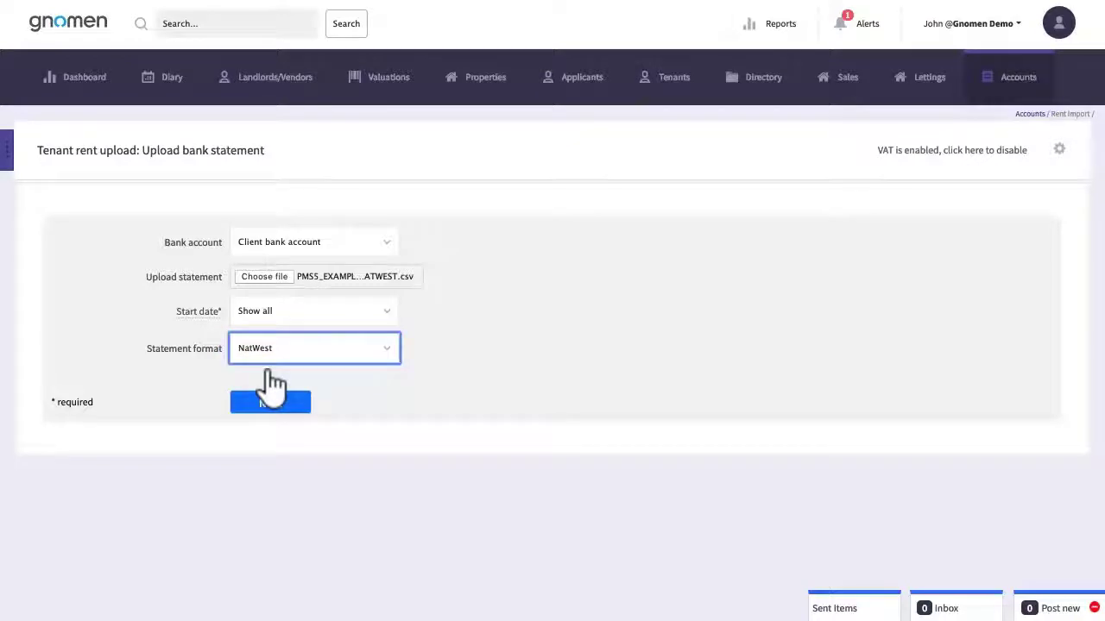
left_click(271, 404)
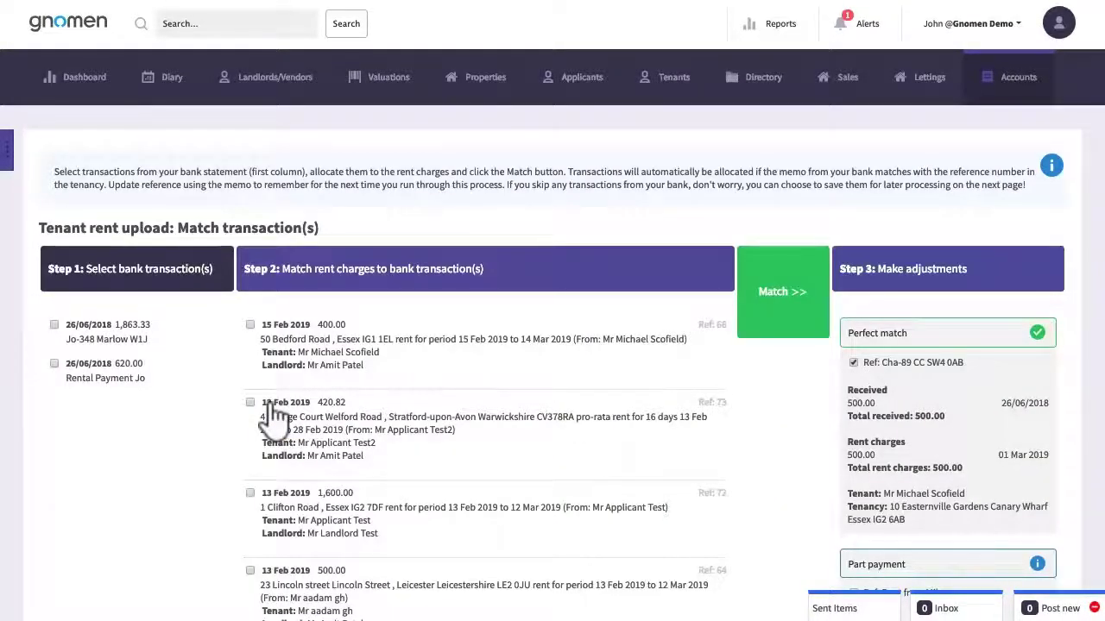
left_click(13, 4)
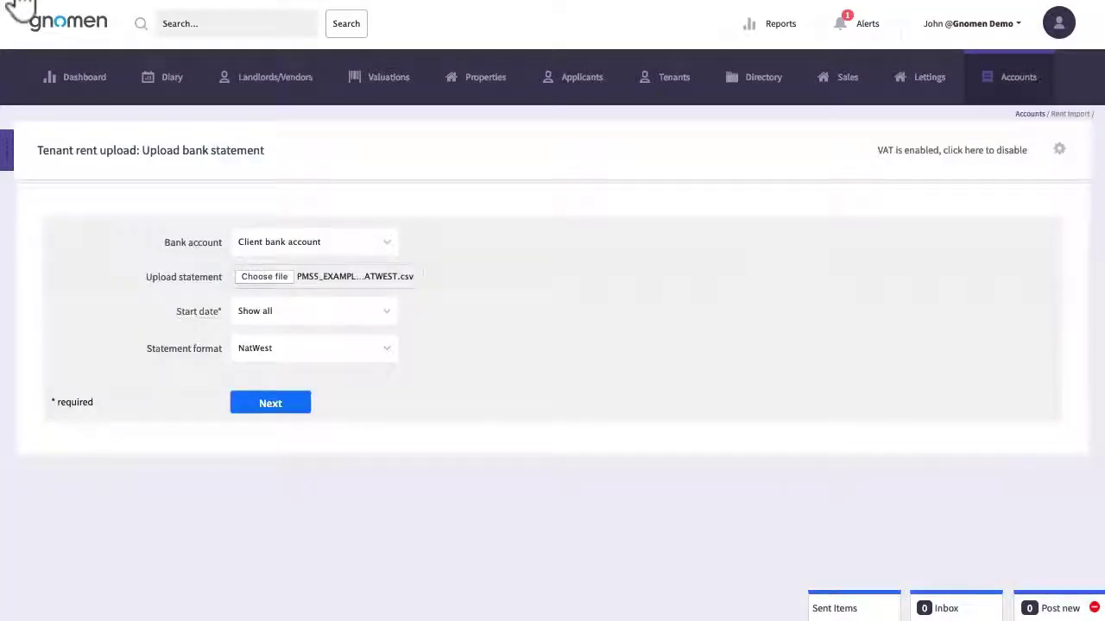
Step: Set the statement format to Custom and continue to the column assignment
left_click(274, 350)
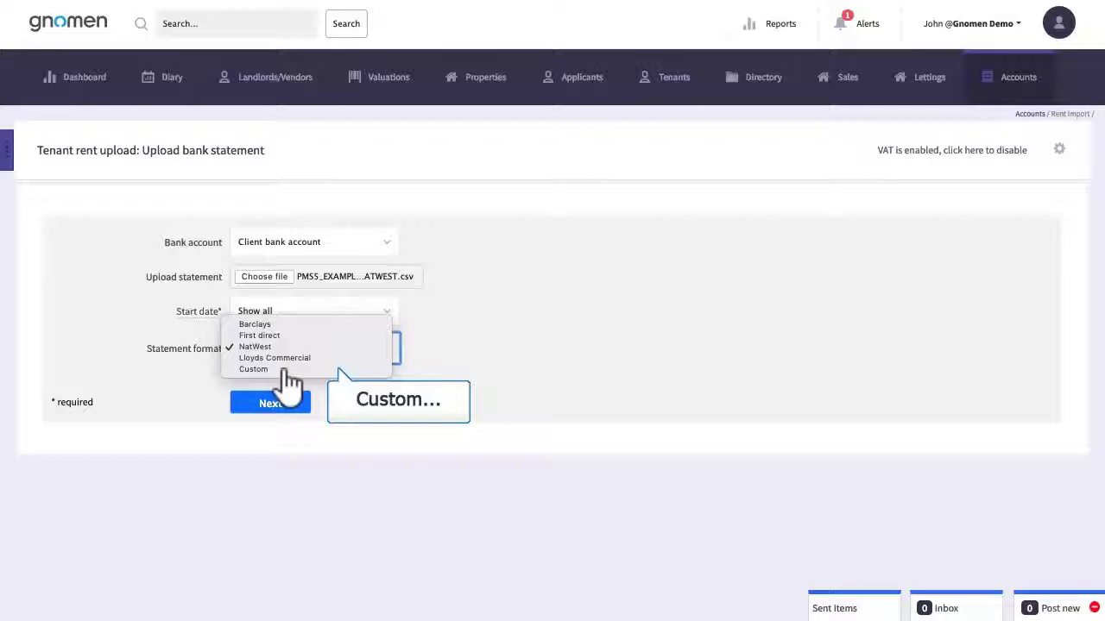
left_click(286, 371)
left_click(270, 403)
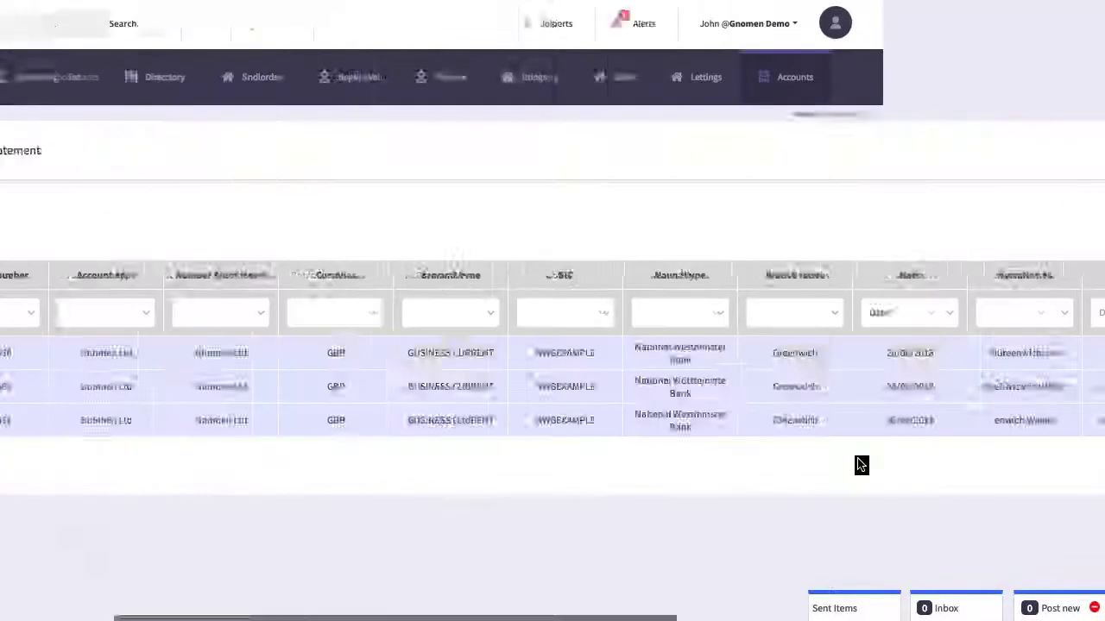
Step: Assign Payment reference to the Narrative #2 column and continue to transaction matching
scroll(861, 466, "right", 10)
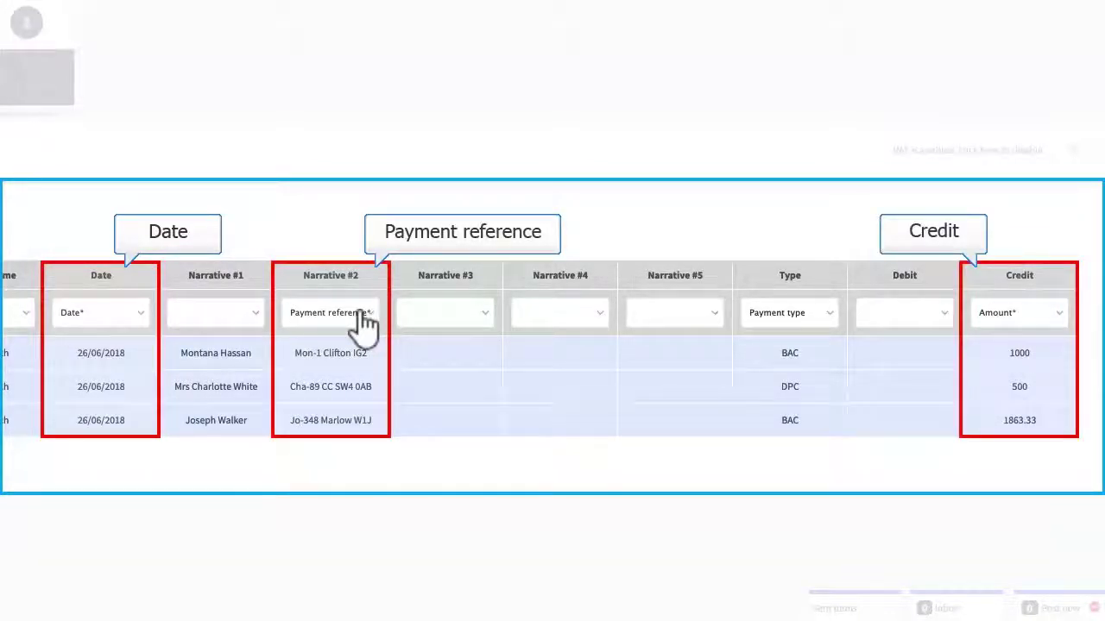
left_click(366, 322)
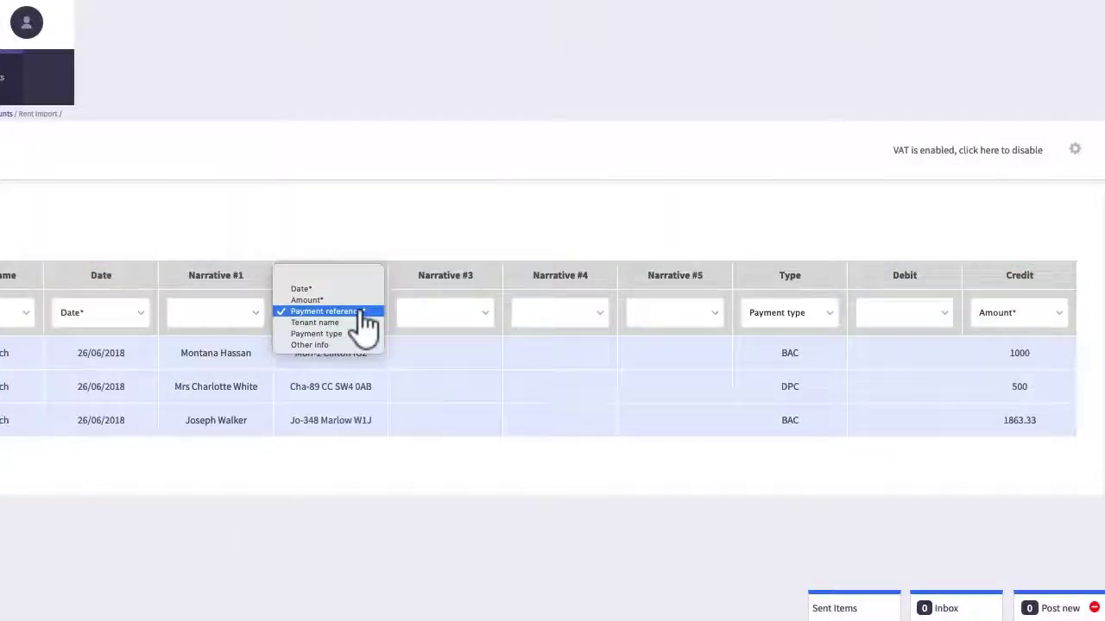
left_click(365, 315)
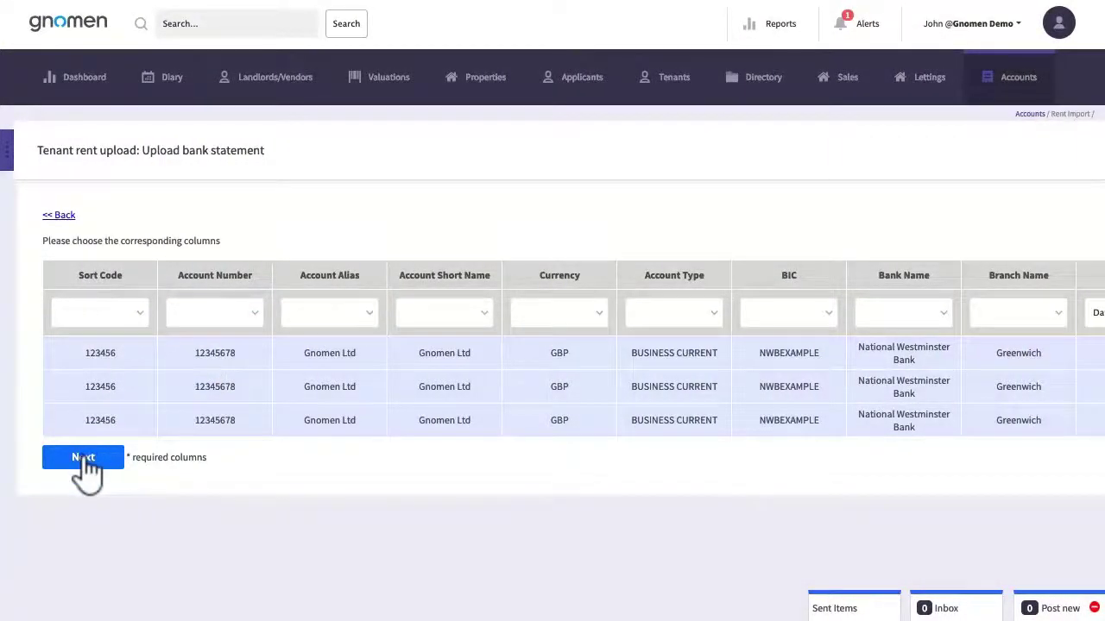
left_click(83, 457)
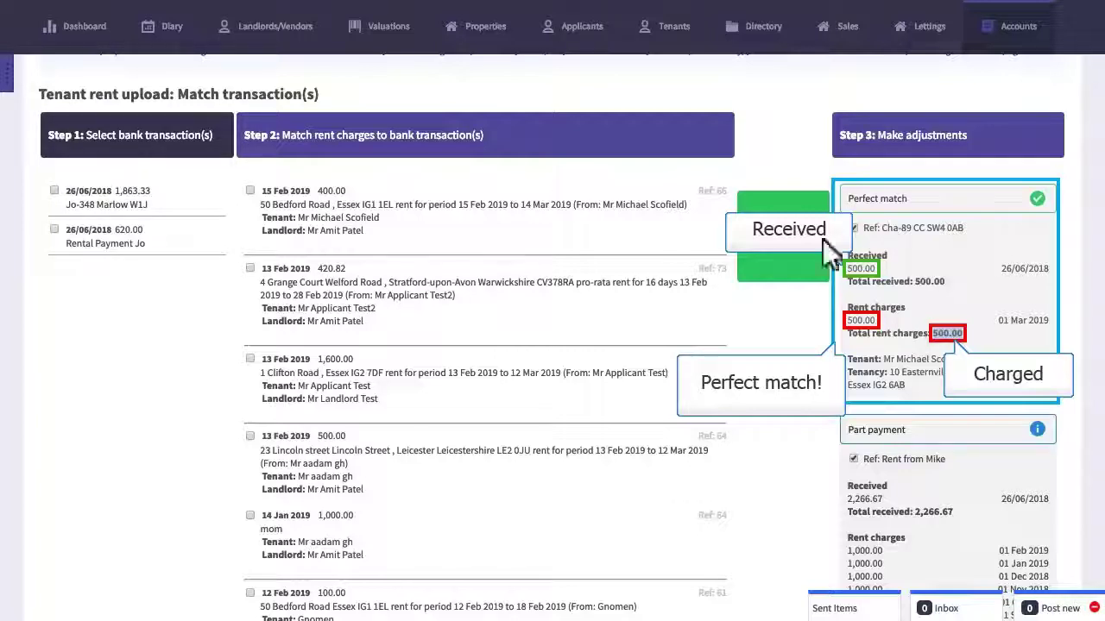
Step: Review the automatically matched rent payments and open the split payment fields of the first excess payment
scroll(704, 483, "down", 5)
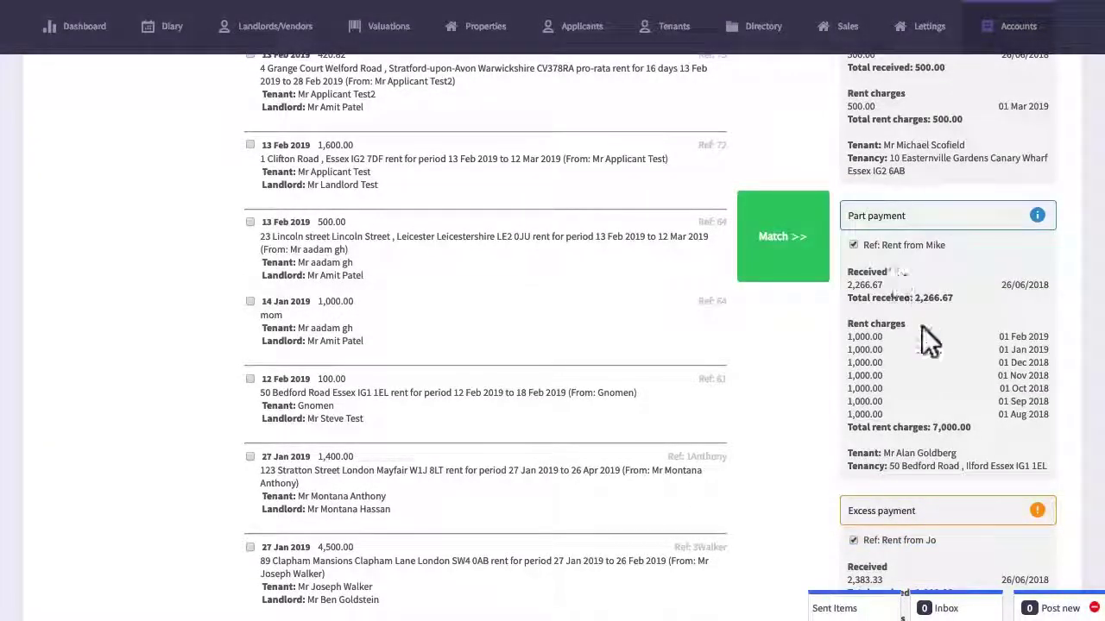
double_click(928, 428)
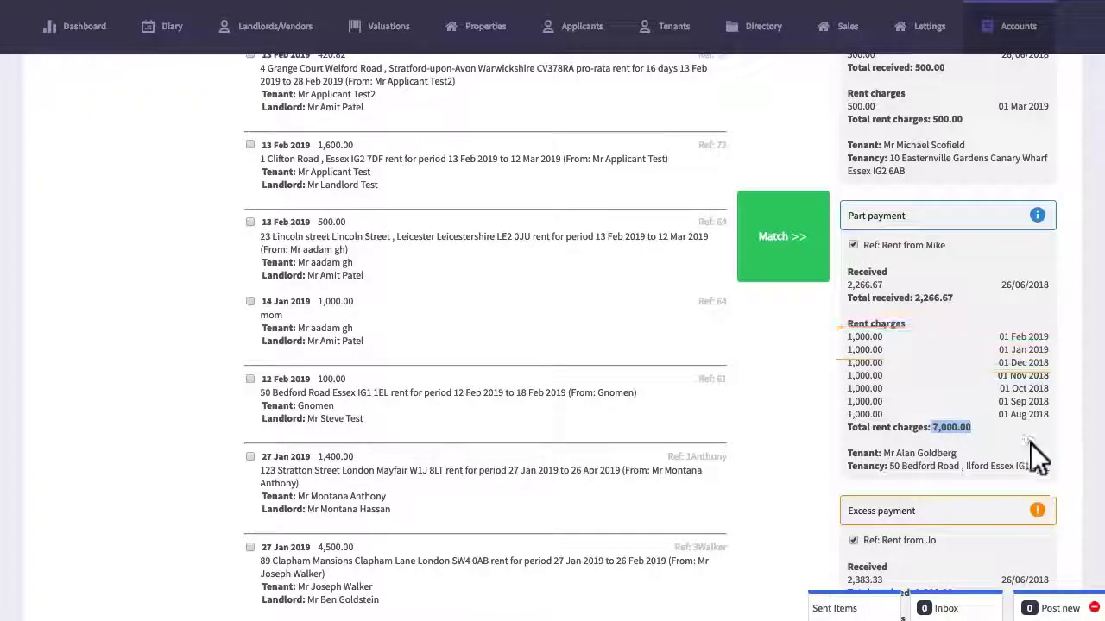
scroll(1034, 447, "down", 1)
scroll(1033, 447, "down", 3)
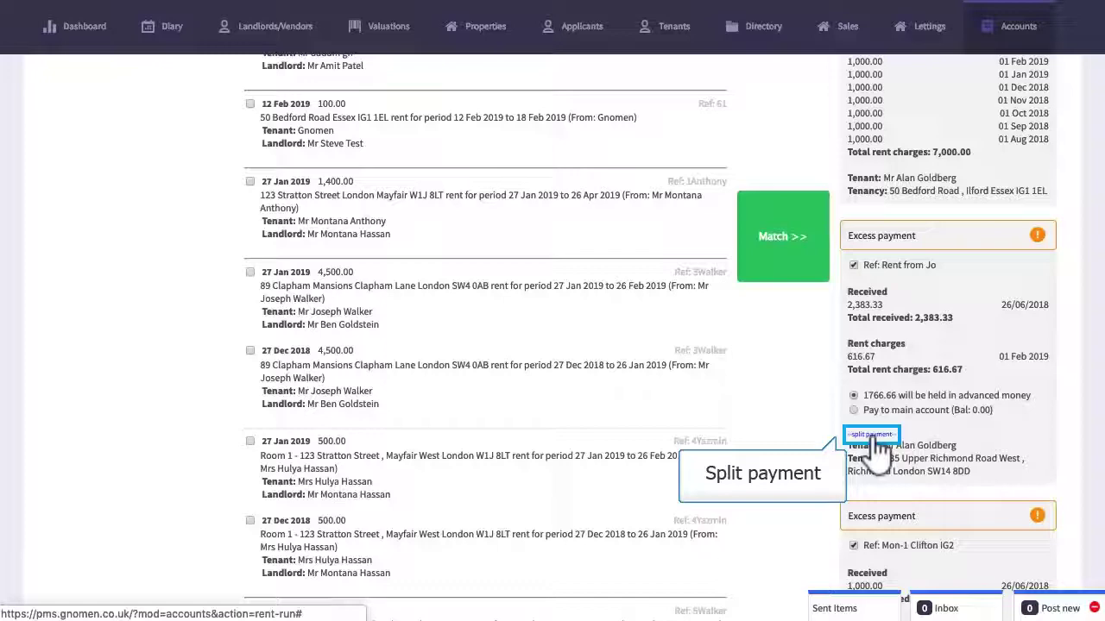
left_click(873, 437)
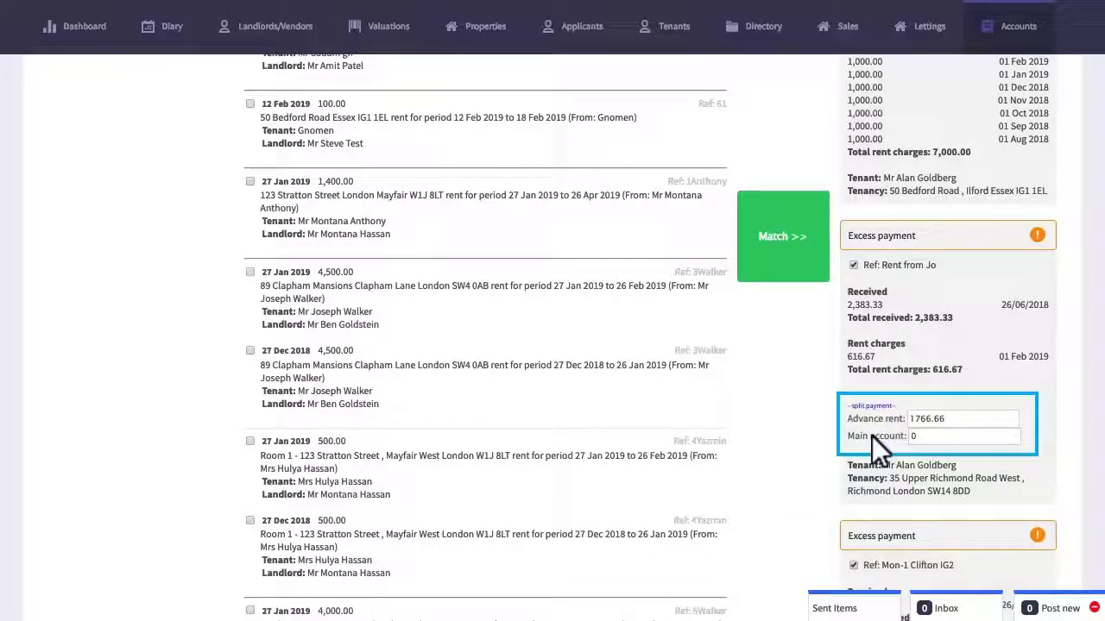
scroll(1055, 491, "down", 5)
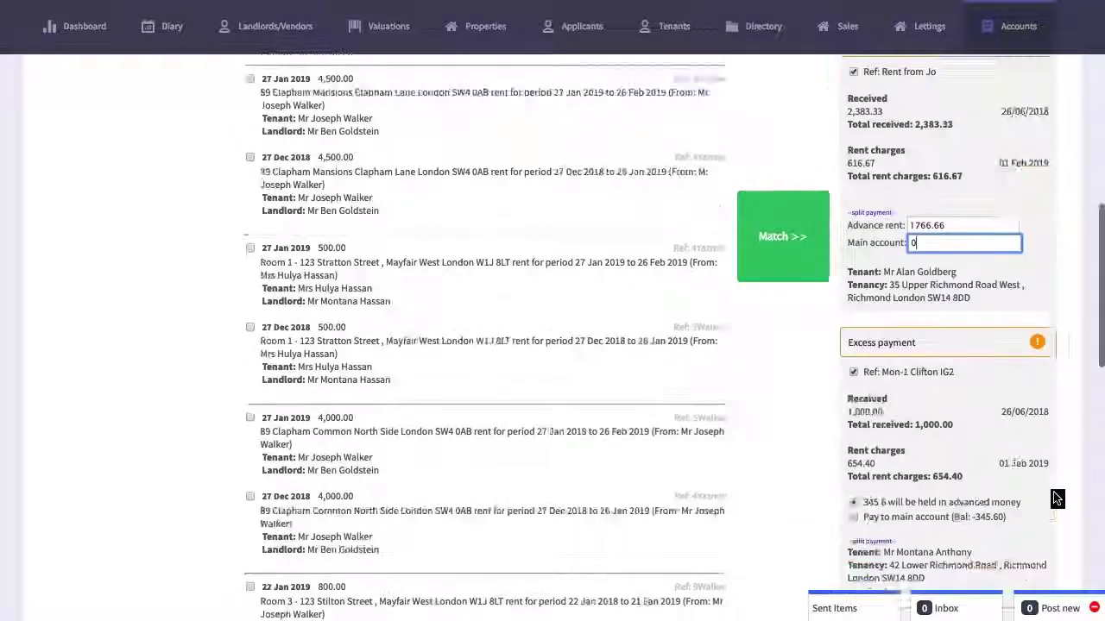
scroll(1056, 498, "down", 5)
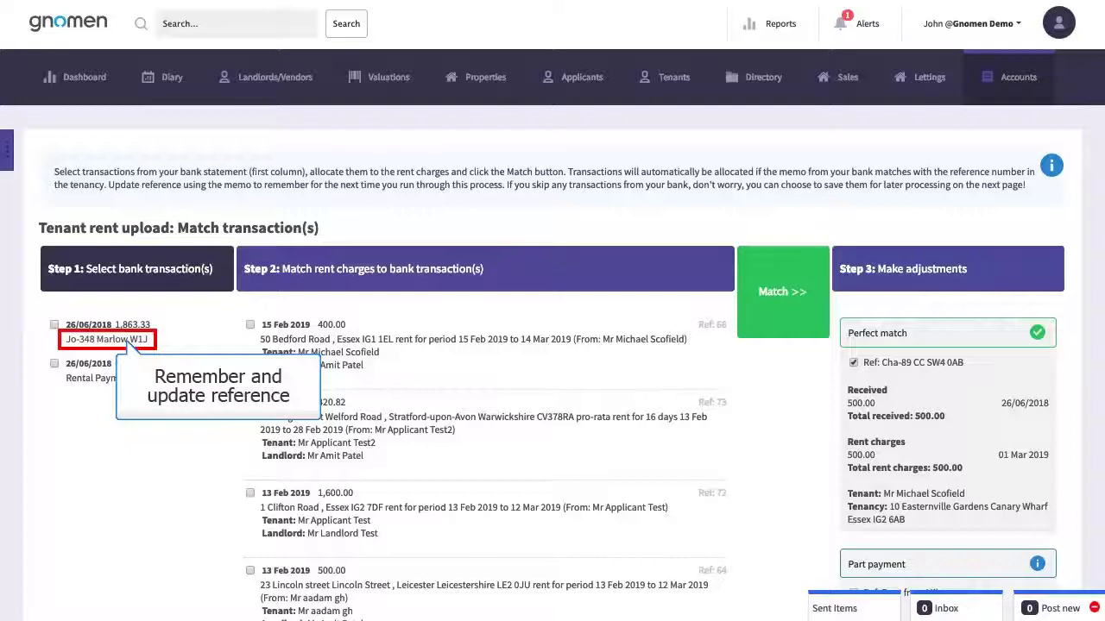
Step: Match the 1,863.33 bank transaction to the 400.00 rent charge dated 15 Feb 2019
left_click(54, 326)
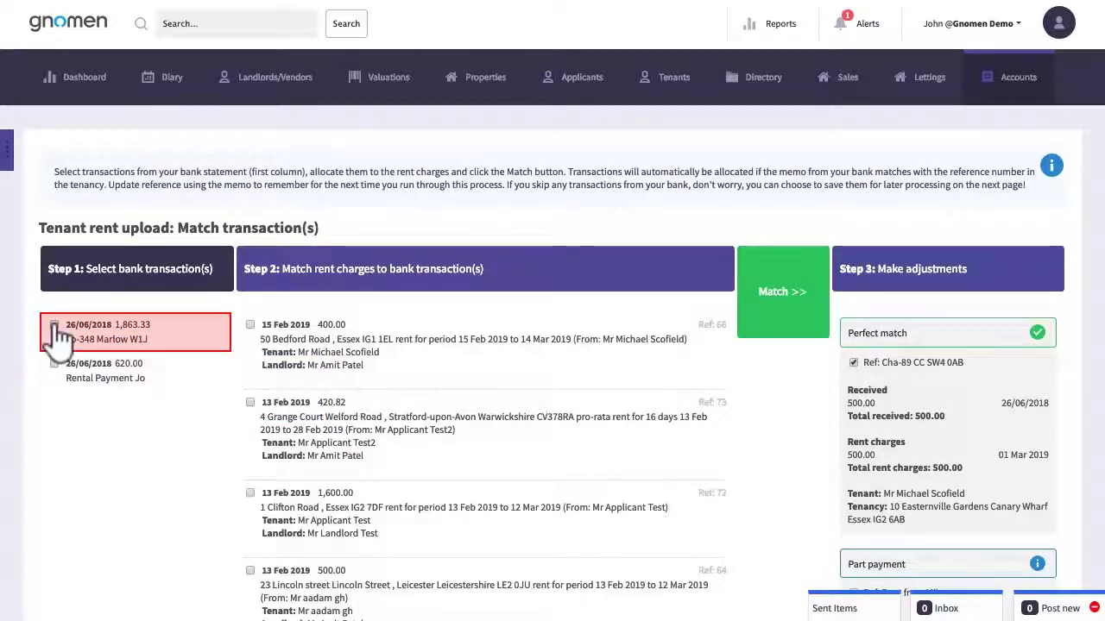
left_click(54, 325)
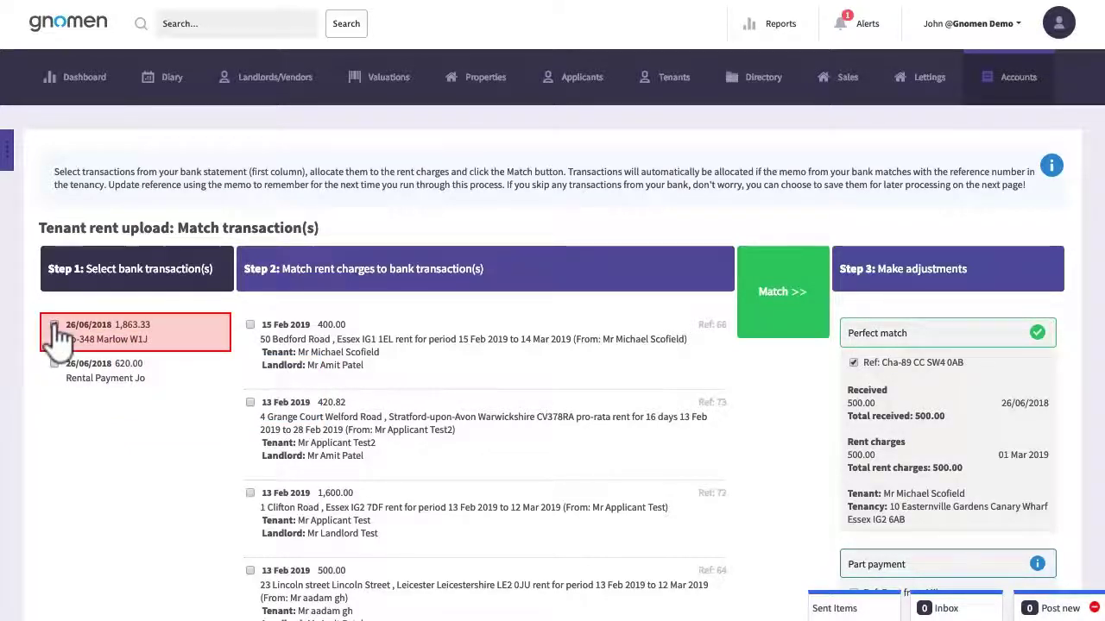
left_click(250, 326)
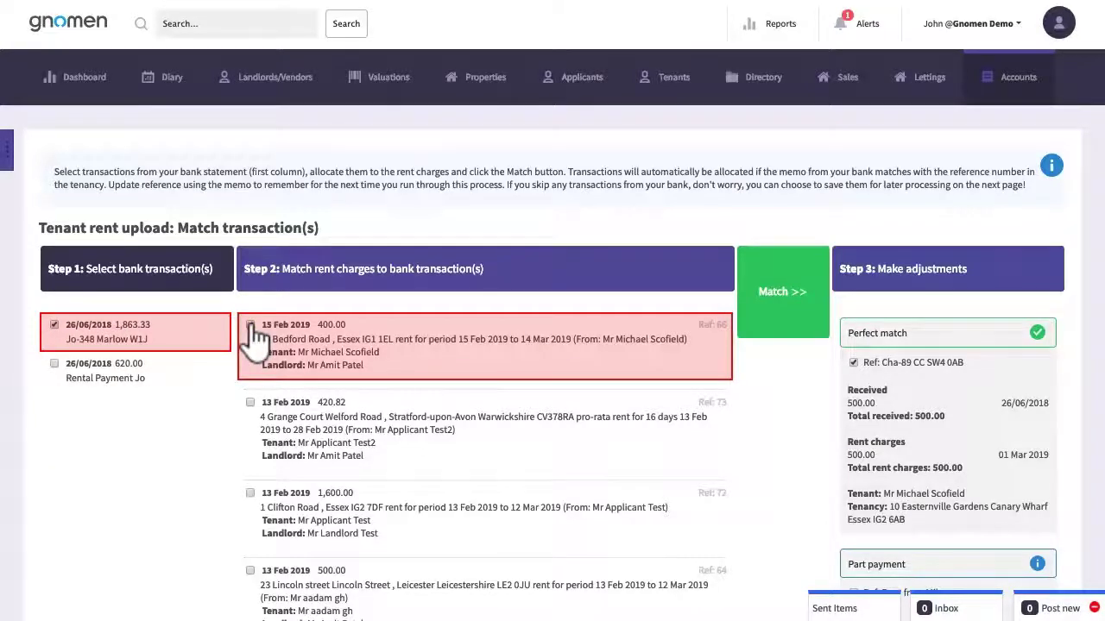
left_click(782, 291)
Step: Update the payment reference of the newly matched payment to the memo from its bank transaction
scroll(751, 508, "down", 10)
scroll(751, 509, "down", 12)
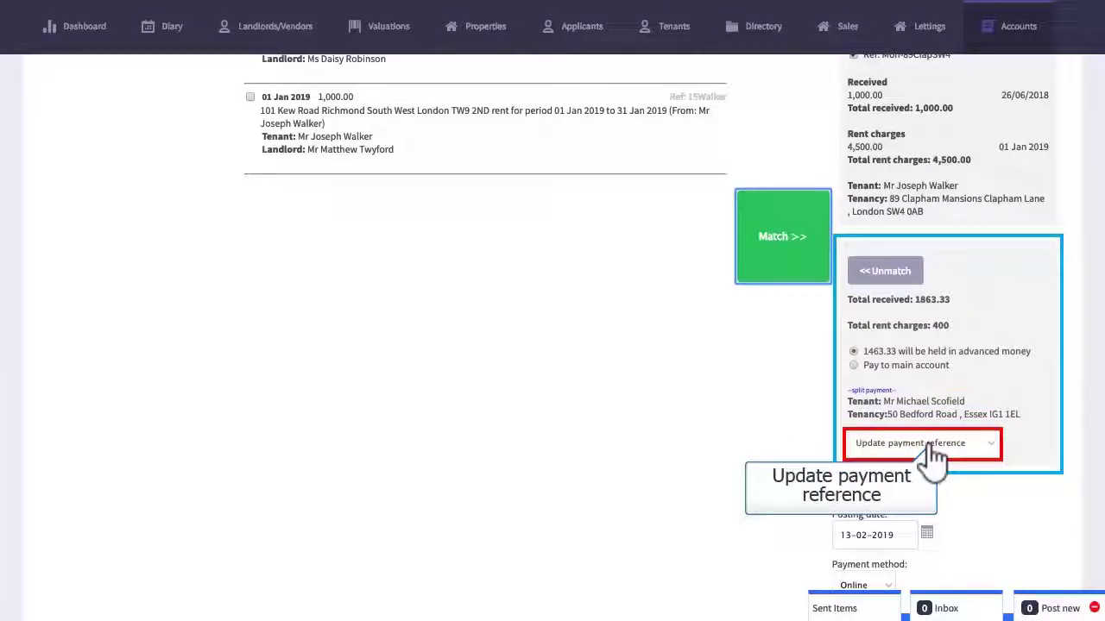
left_click(930, 447)
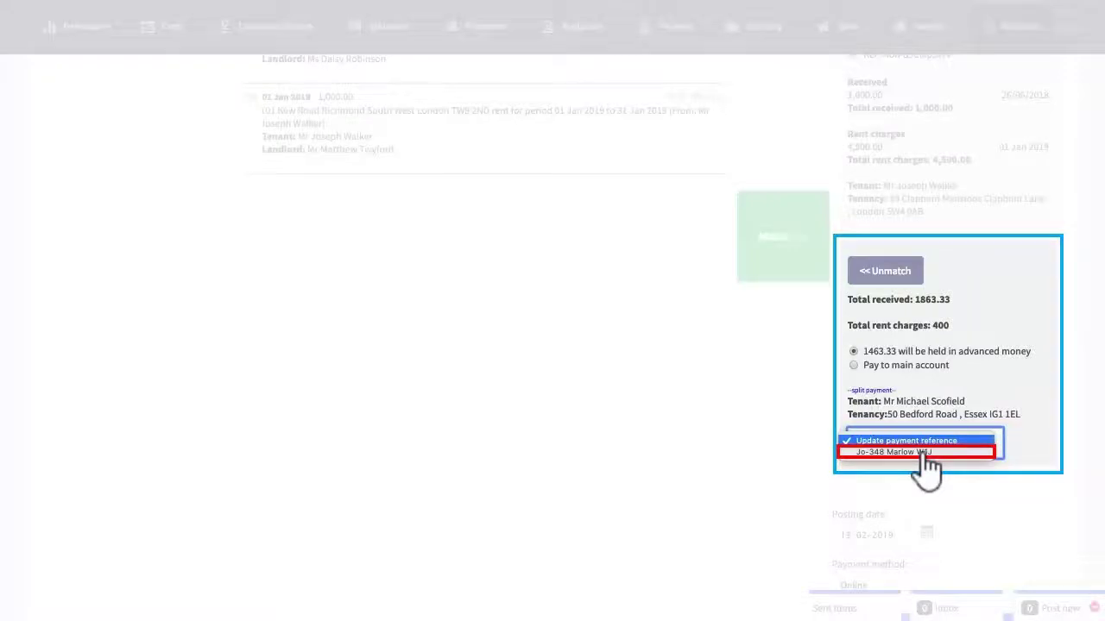
left_click(923, 453)
Step: Skip the 620.00 bank transaction and process the matched rent payments
scroll(420, 353, "up", 15)
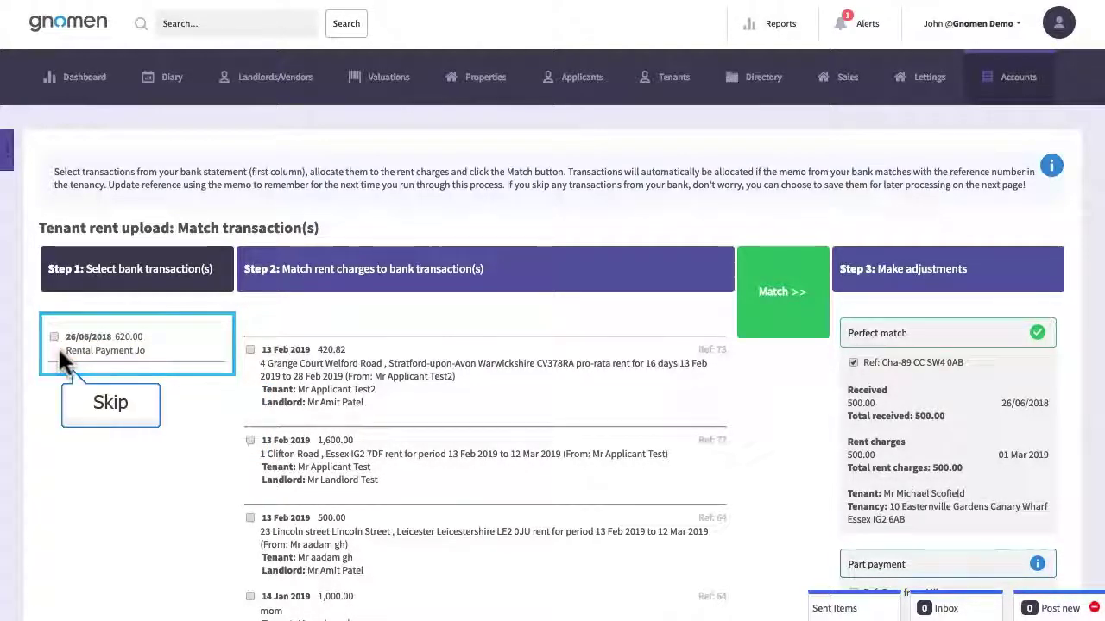
scroll(808, 478, "down", 10)
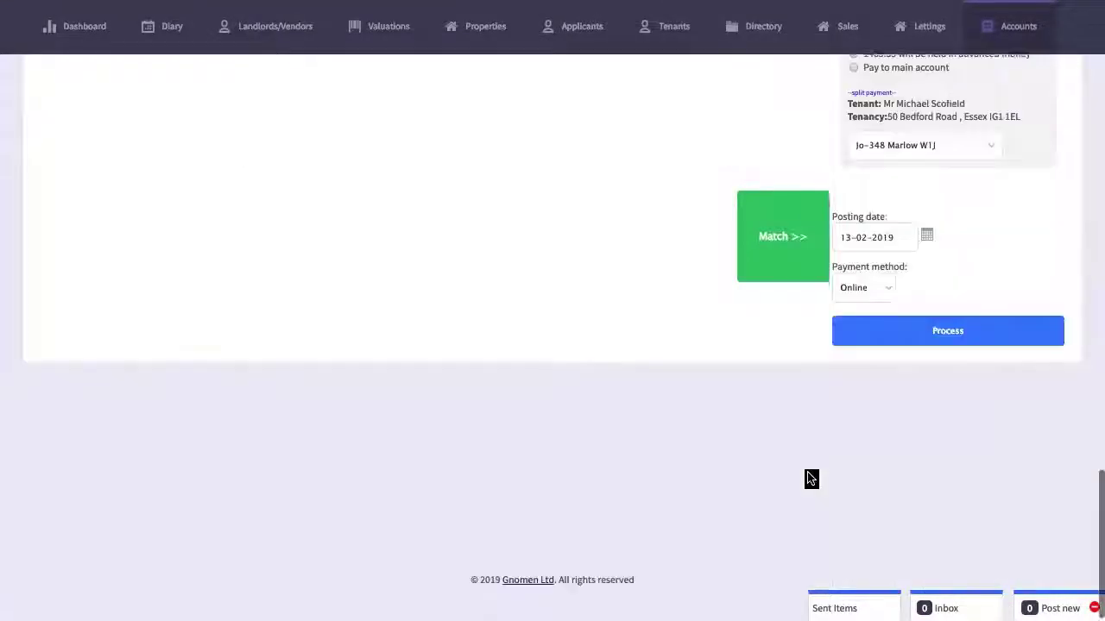
left_click(935, 326)
left_click(700, 100)
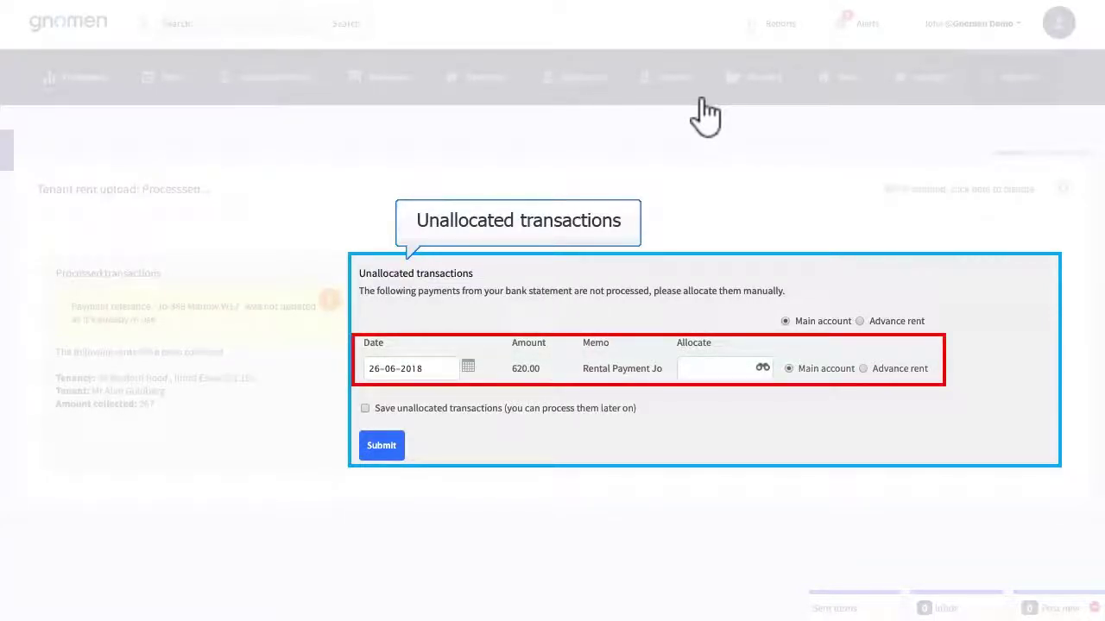
Step: Search all lettings by property for allocating the 620.00 payment, and close the search
left_click(723, 371)
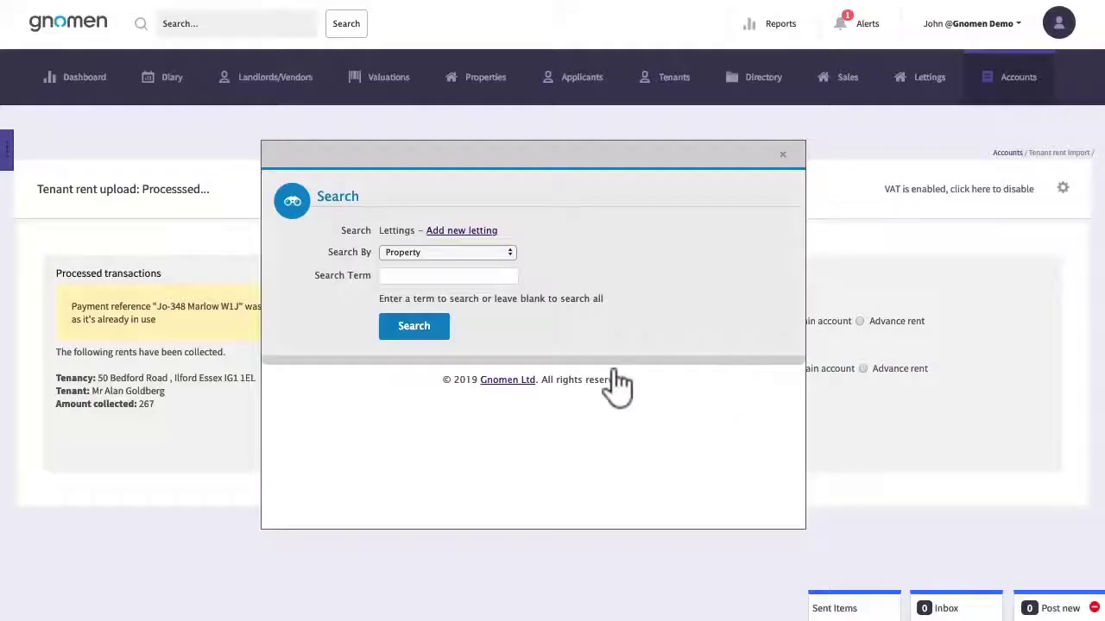
left_click(415, 335)
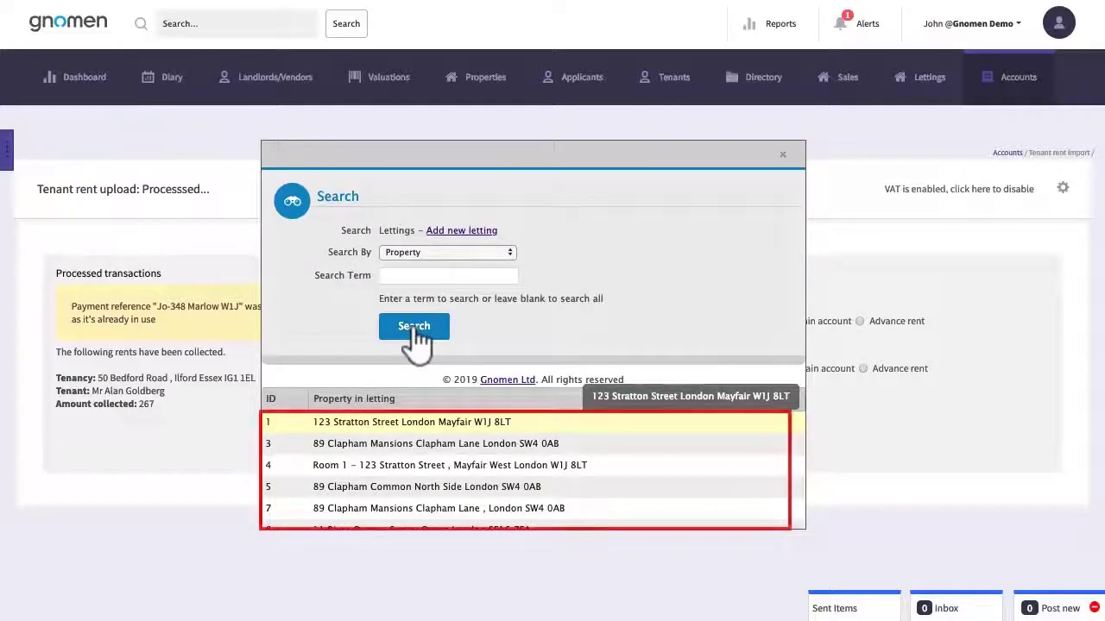
left_click(782, 155)
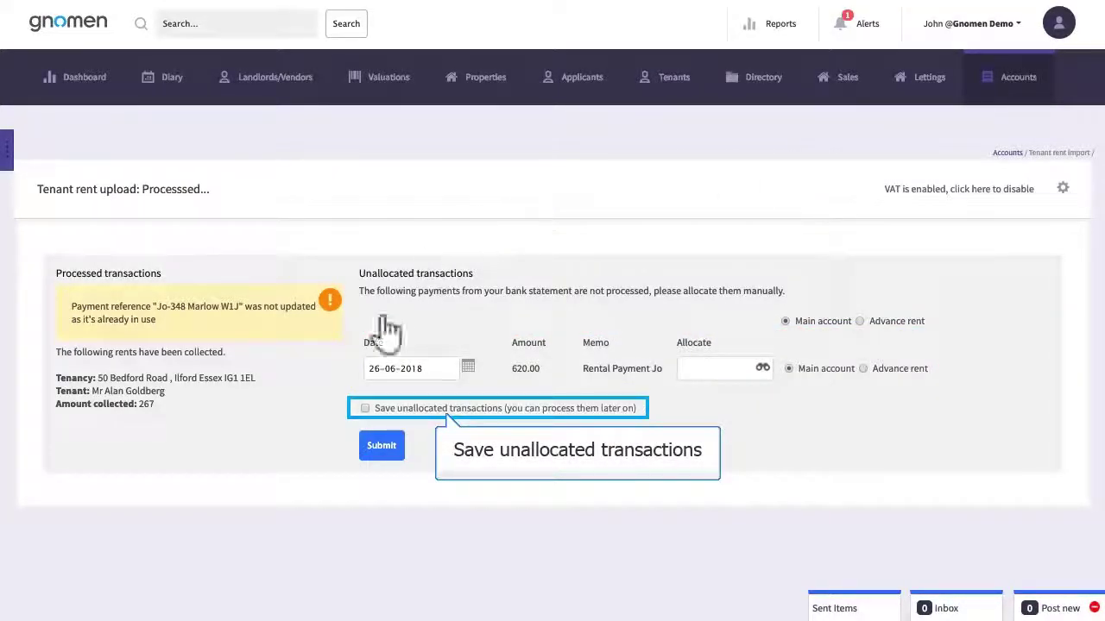
Step: Submit the form with Save unallocated transactions enabled, and return to the accounts overview
left_click(365, 409)
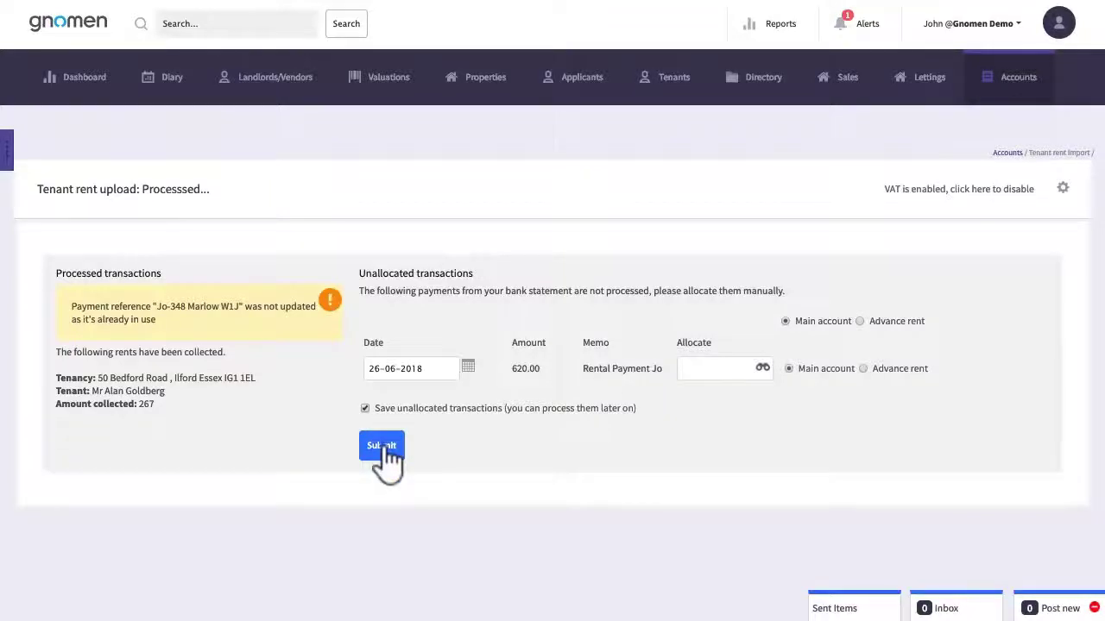
left_click(384, 448)
left_click(704, 87)
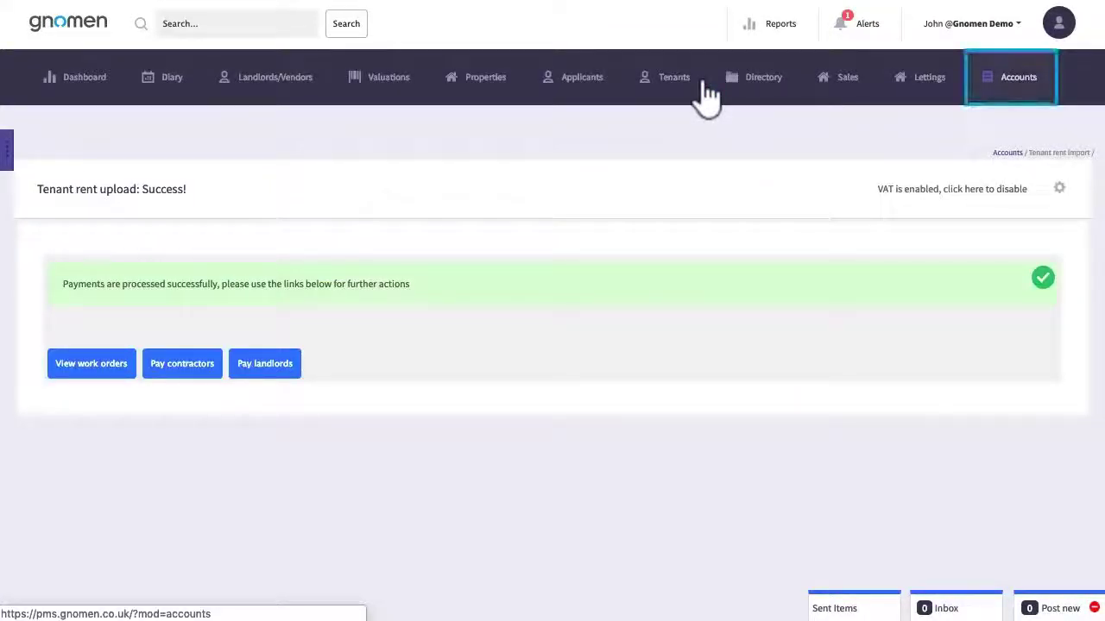
left_click(1017, 82)
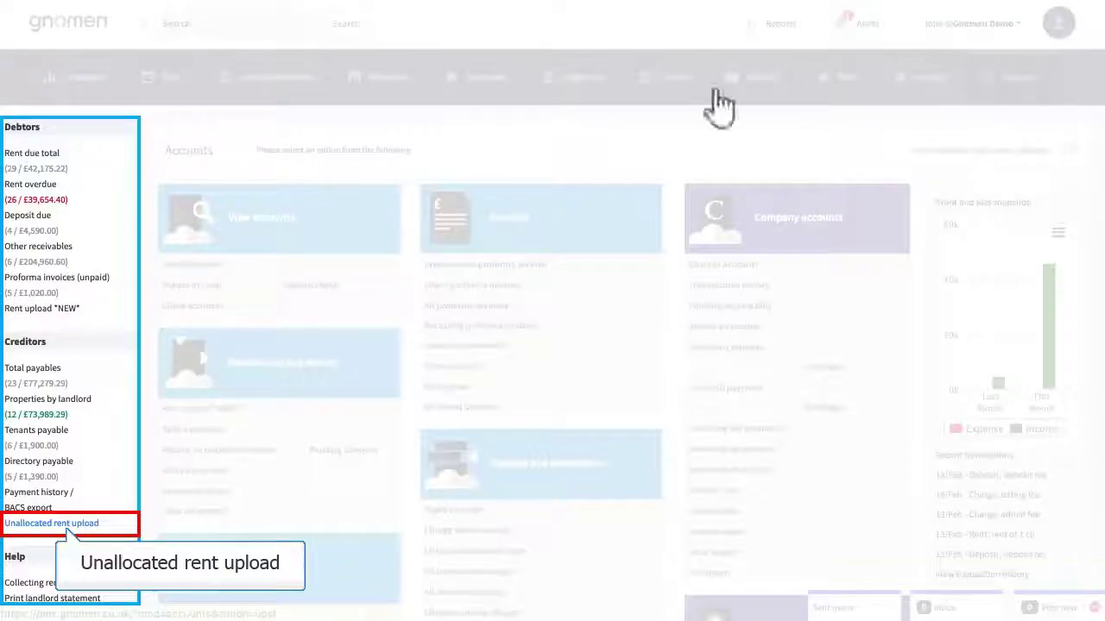
Step: Review the saved unallocated rent upload transactions, and return to the accounts overview
left_click(41, 524)
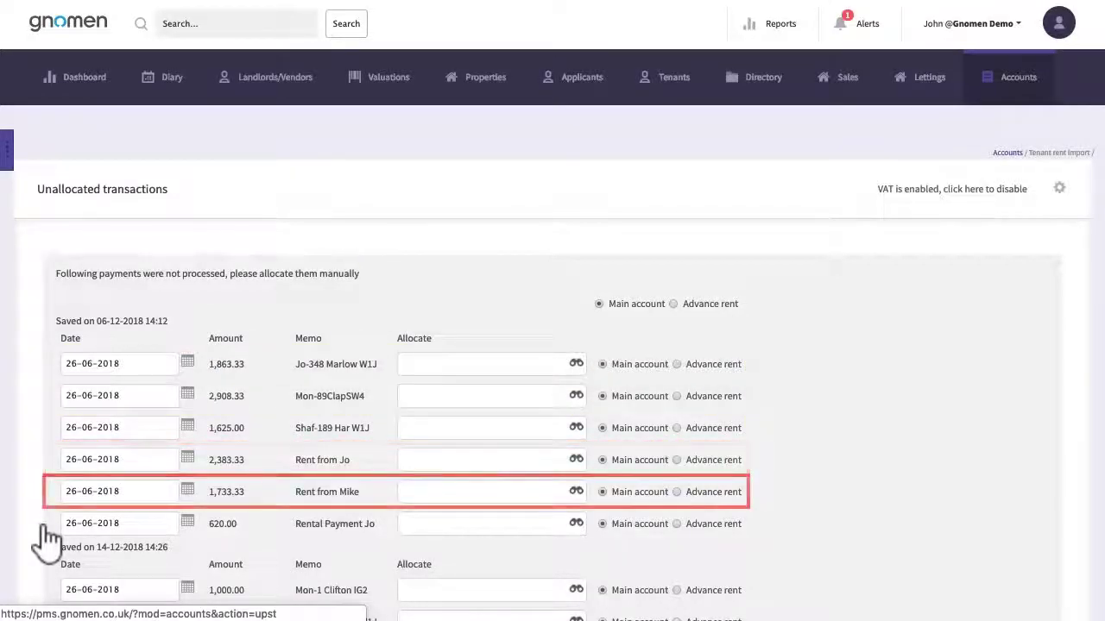
left_click(1015, 86)
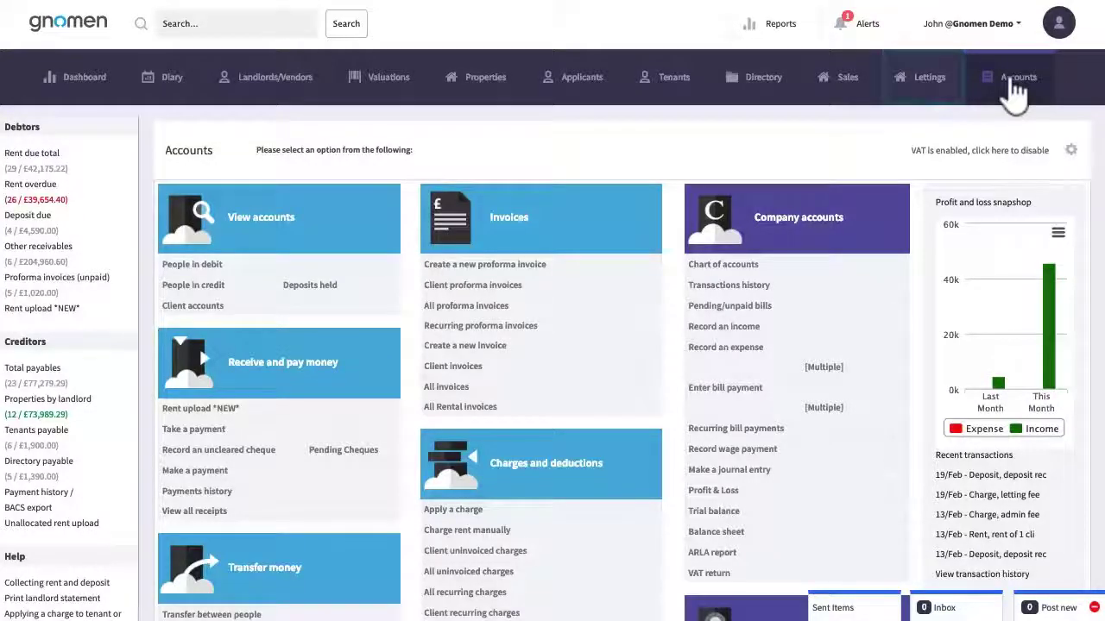
Step: In the lettings work orders, set the status of leaking toilet work order 56 to Complete awaiting rent
left_click(930, 86)
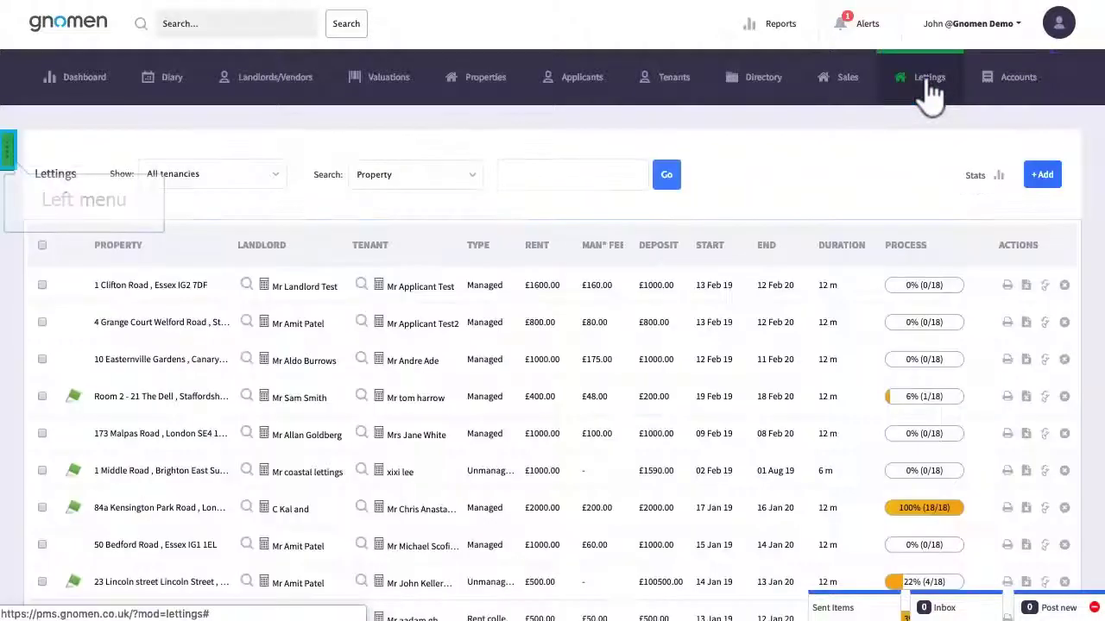
left_click(8, 166)
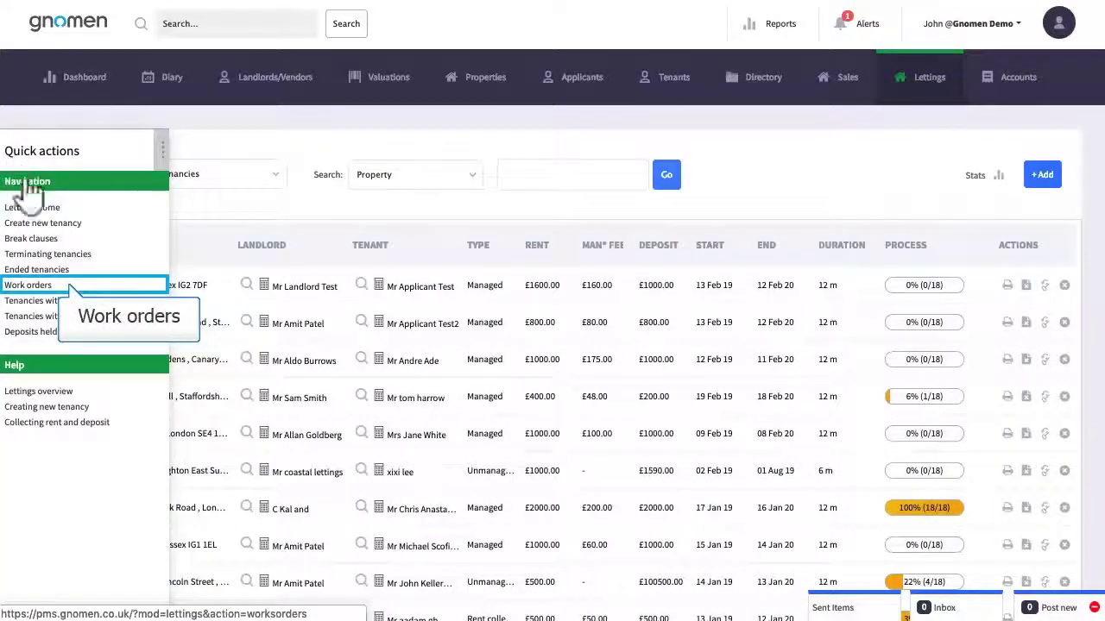
left_click(34, 287)
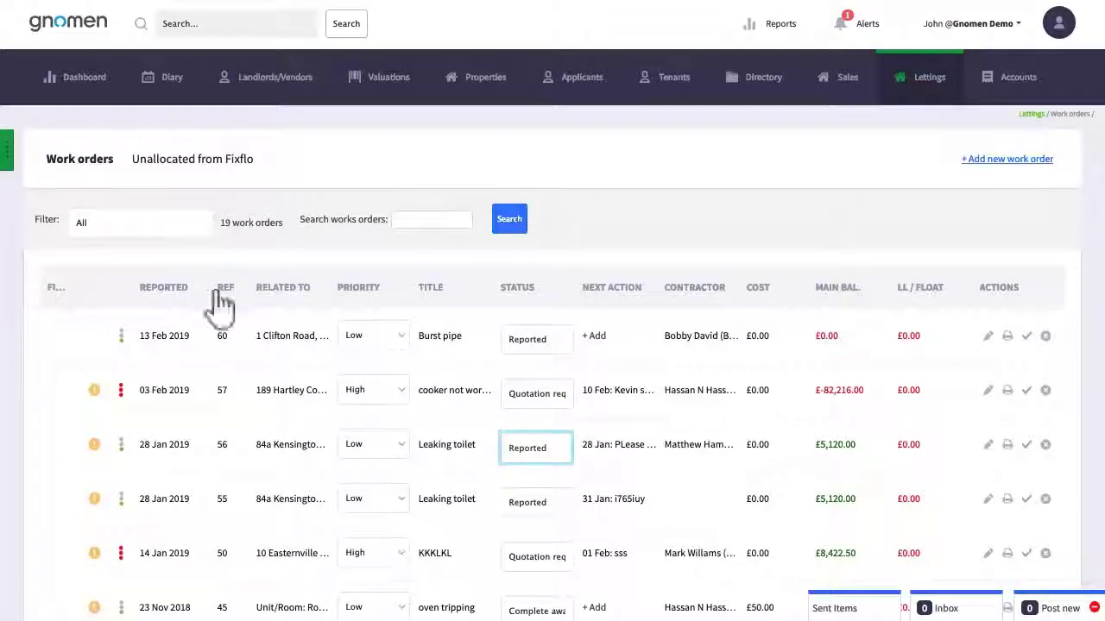
left_click(538, 458)
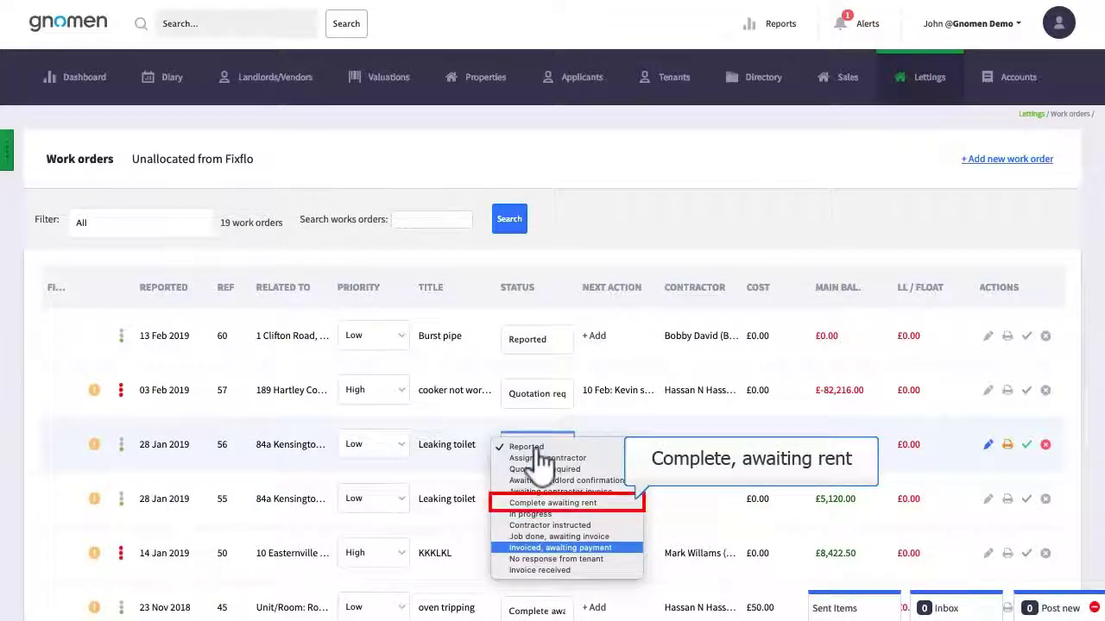
left_click(565, 503)
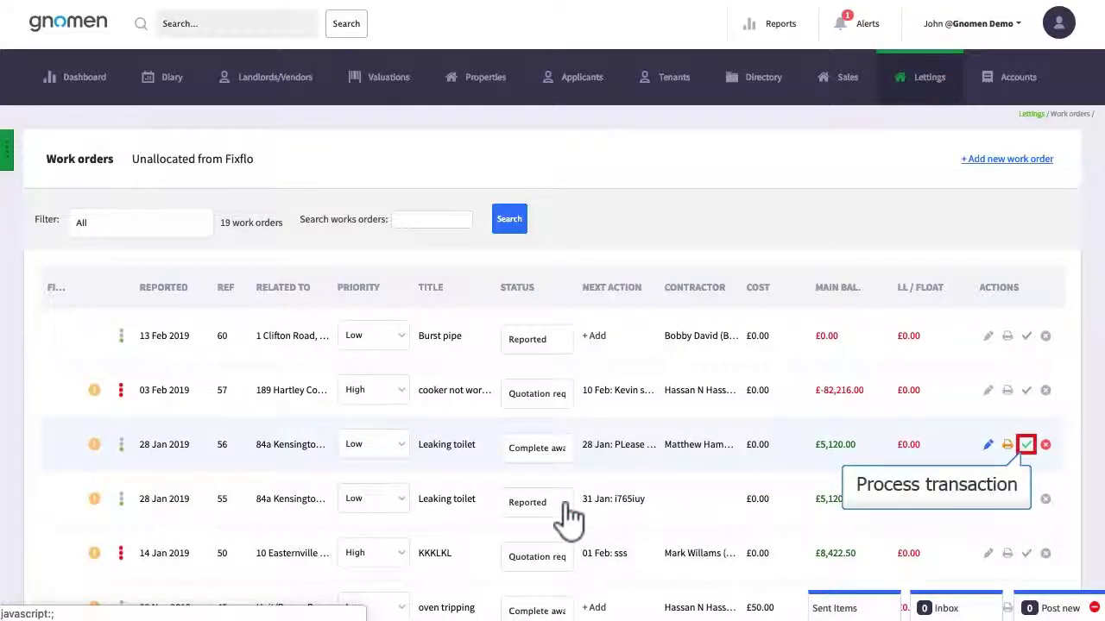
Step: Complete work order 56 with a cost of 100 excluding VAT and a 10% markup on the sale amount, and confirm
left_click(1026, 445)
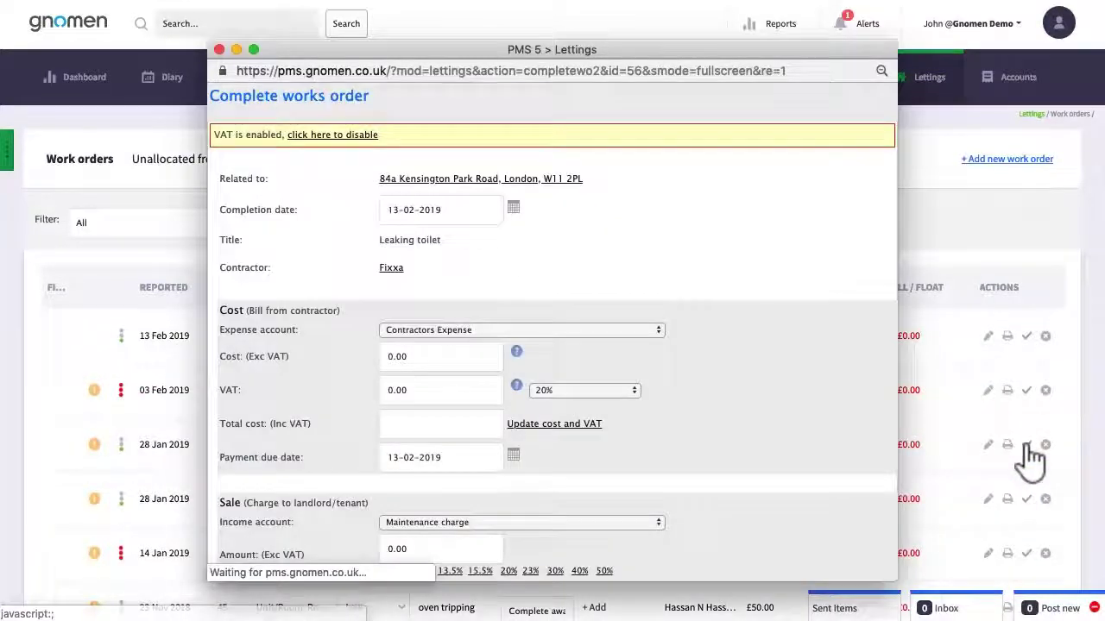
scroll(715, 357, "down", 3)
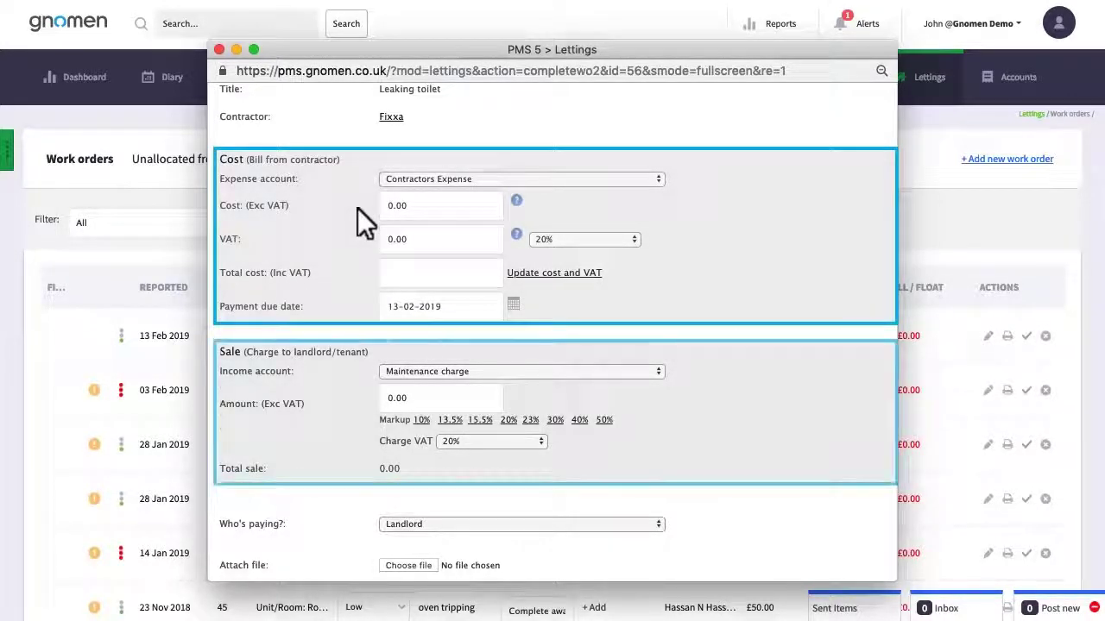
left_click(461, 204)
type("100")
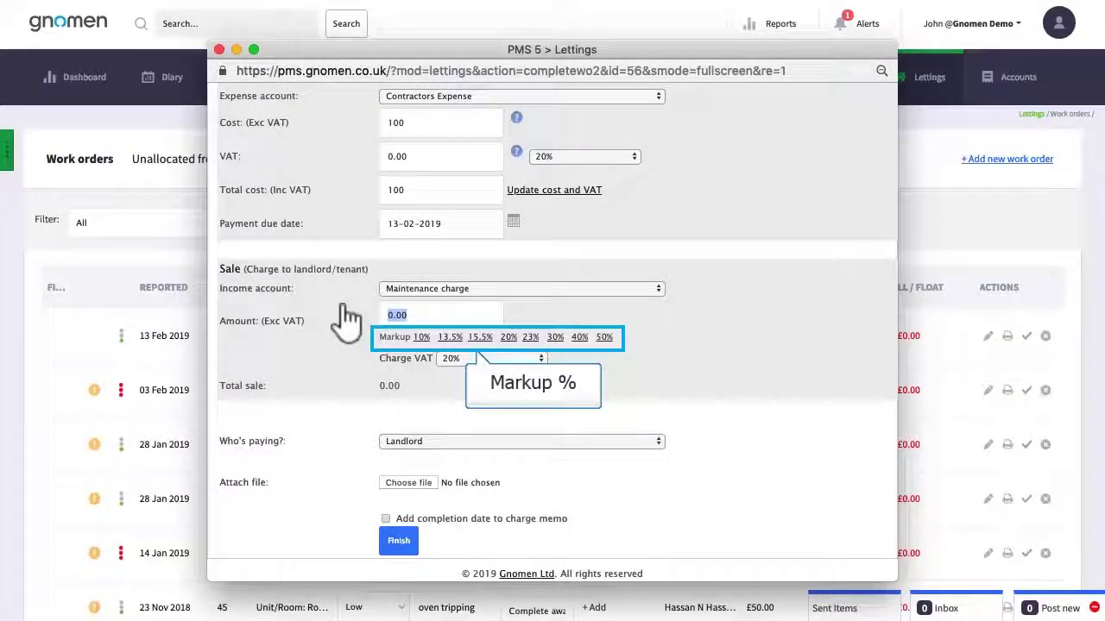
left_click(422, 337)
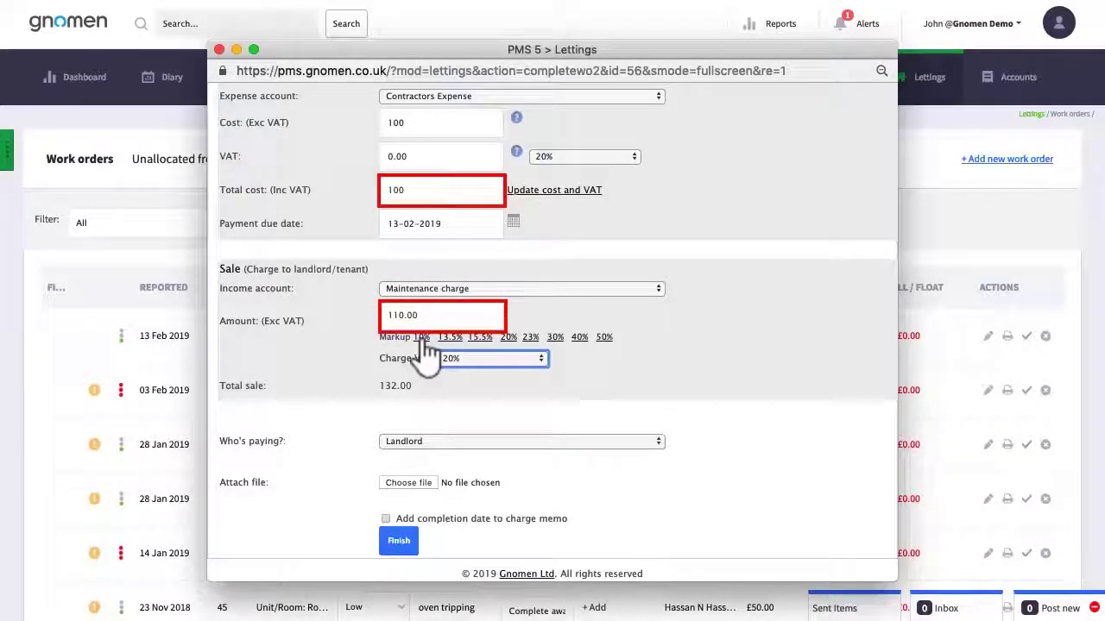
left_click(398, 541)
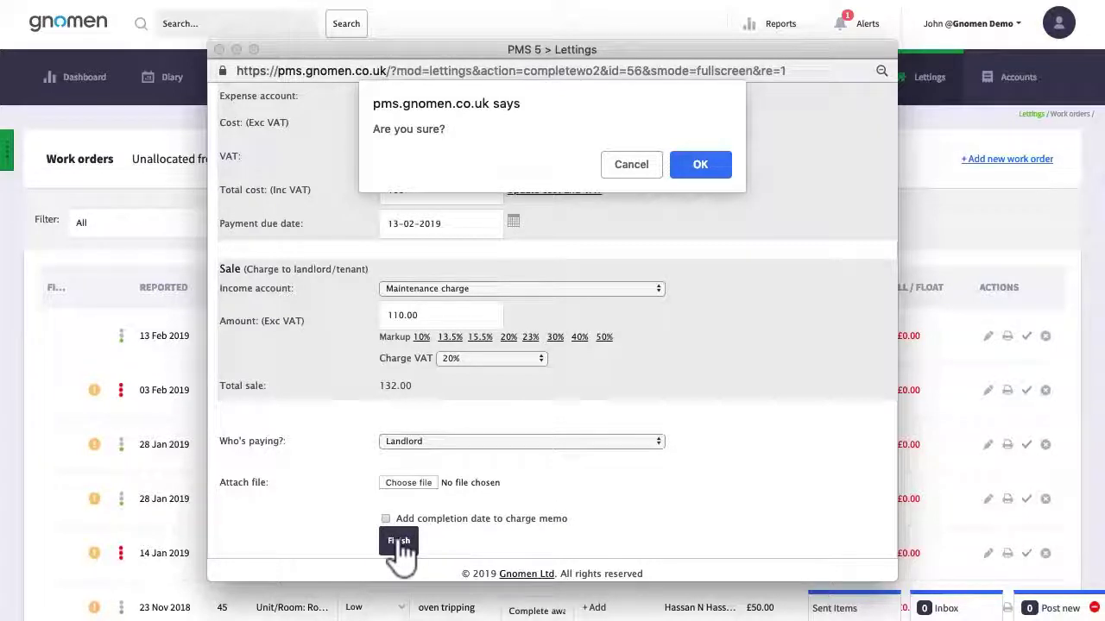
left_click(701, 169)
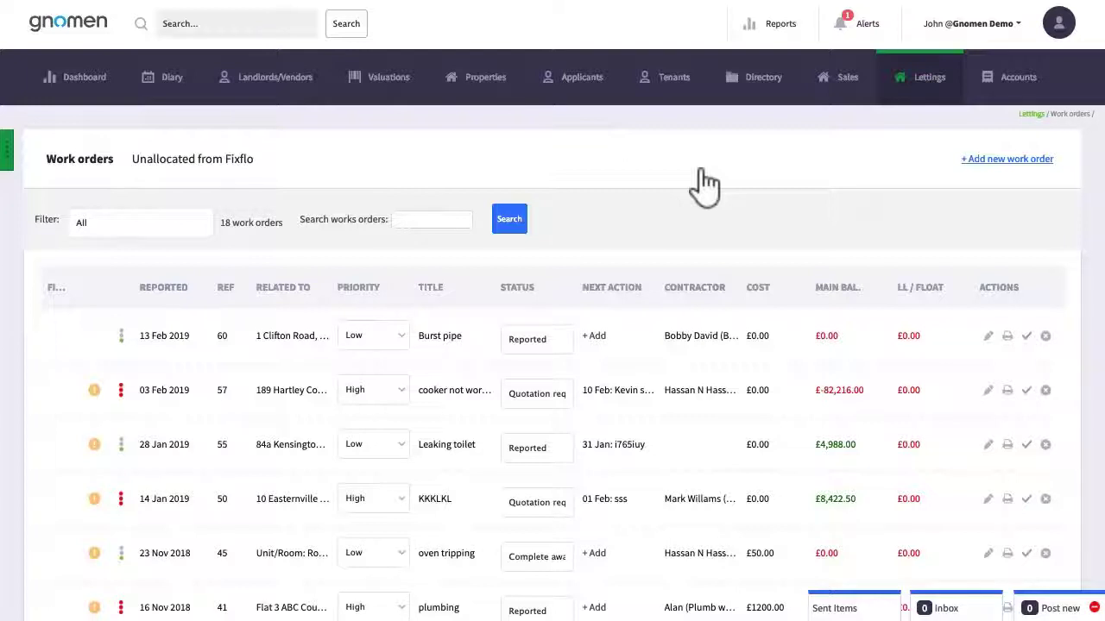
Step: Select the contractor Fixxa among the directory payables in Accounts and proceed to pay it
left_click(1016, 90)
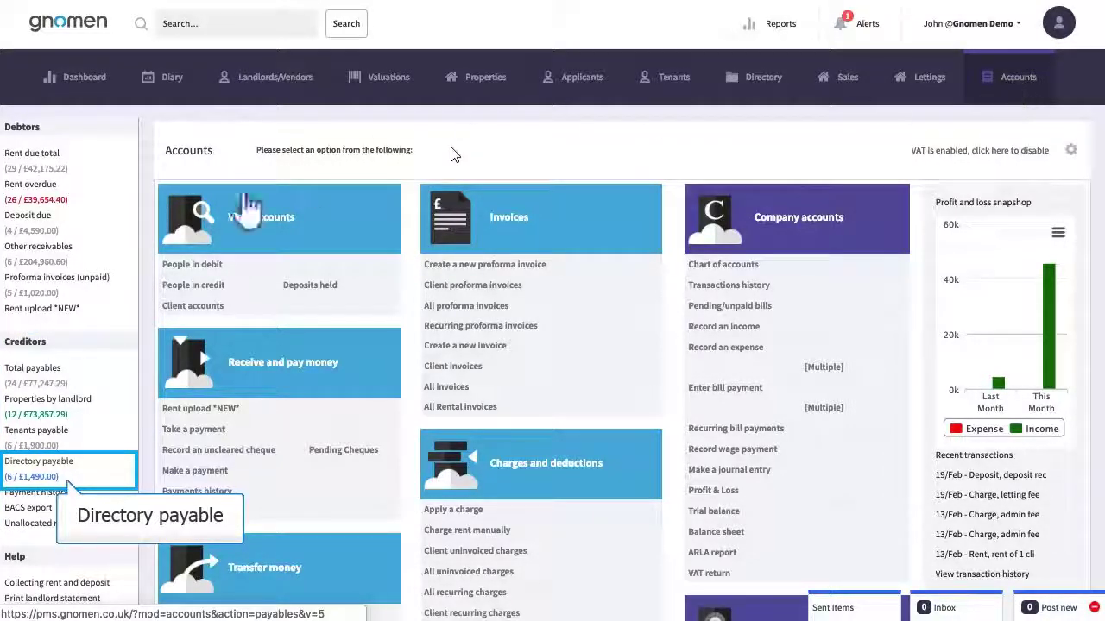
left_click(33, 476)
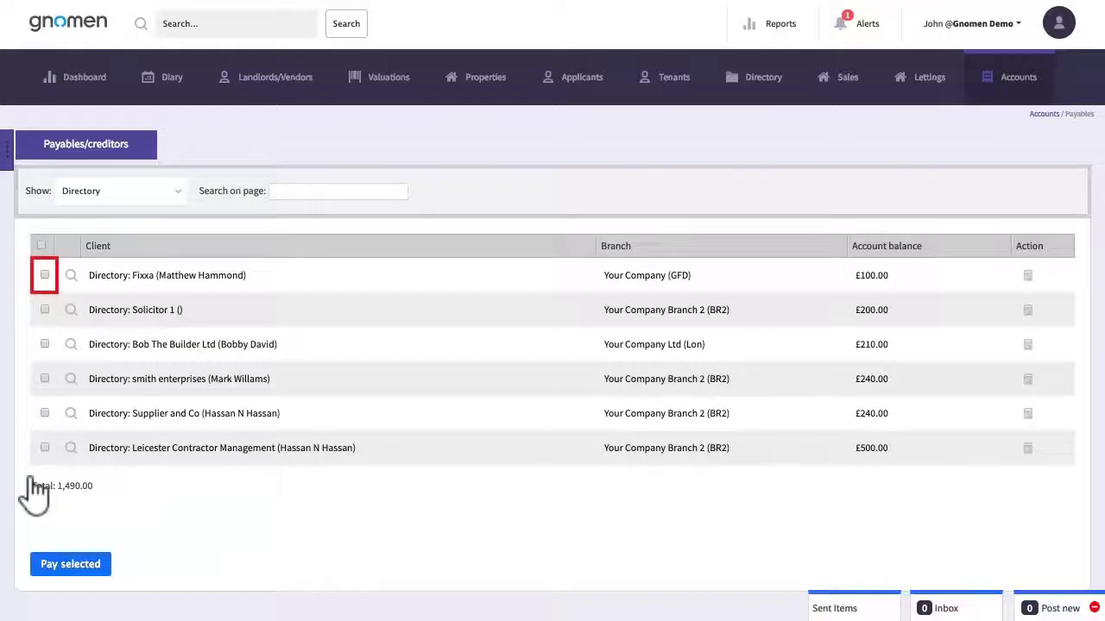
left_click(45, 275)
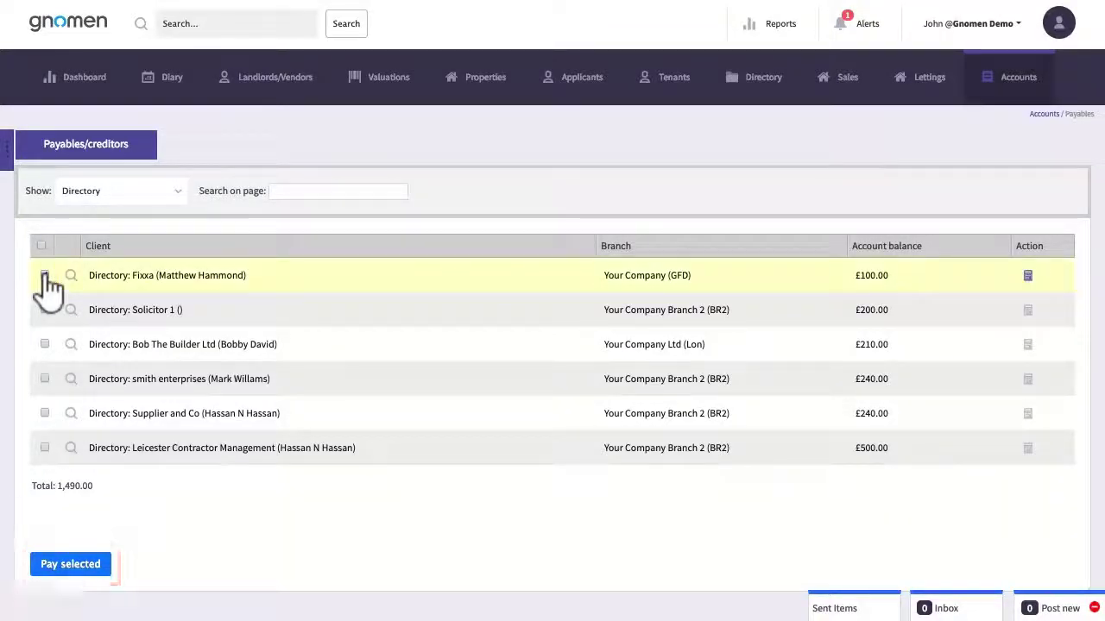
left_click(70, 568)
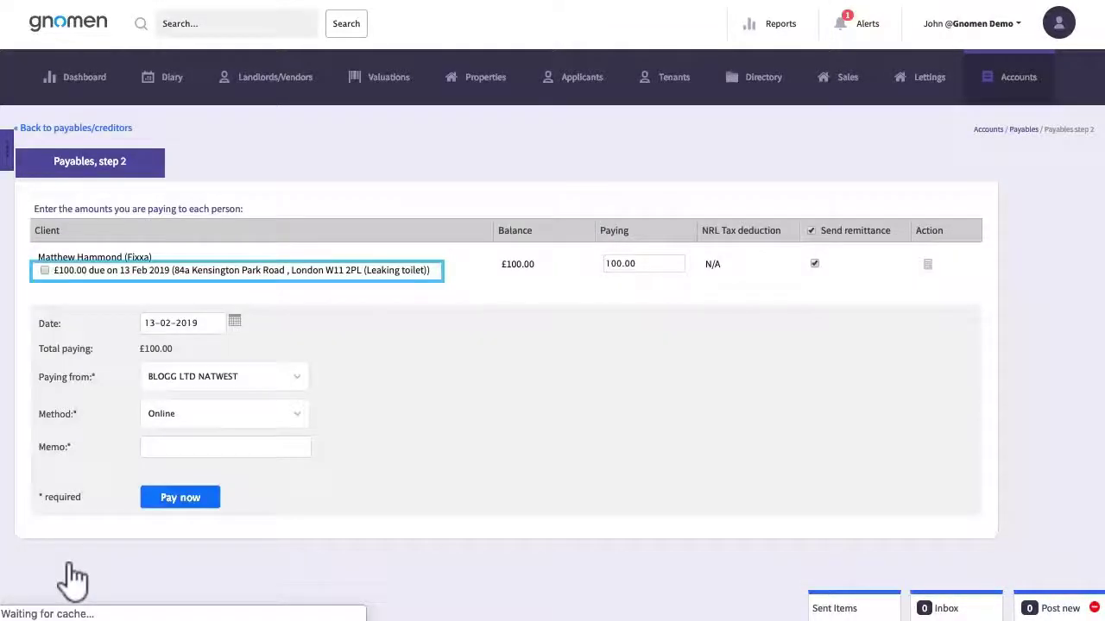
Step: Pay the £100.00 leaking toilet bill from the Client bank account with Send remittance enabled and the memo "Contractor job", and confirm
left_click(44, 271)
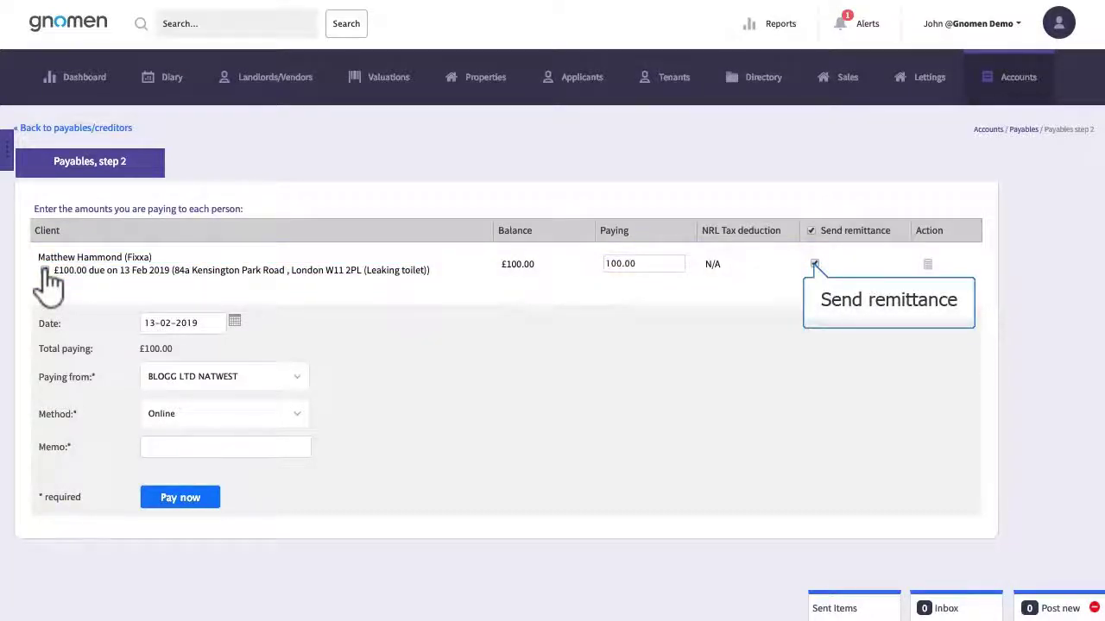
left_click(813, 265)
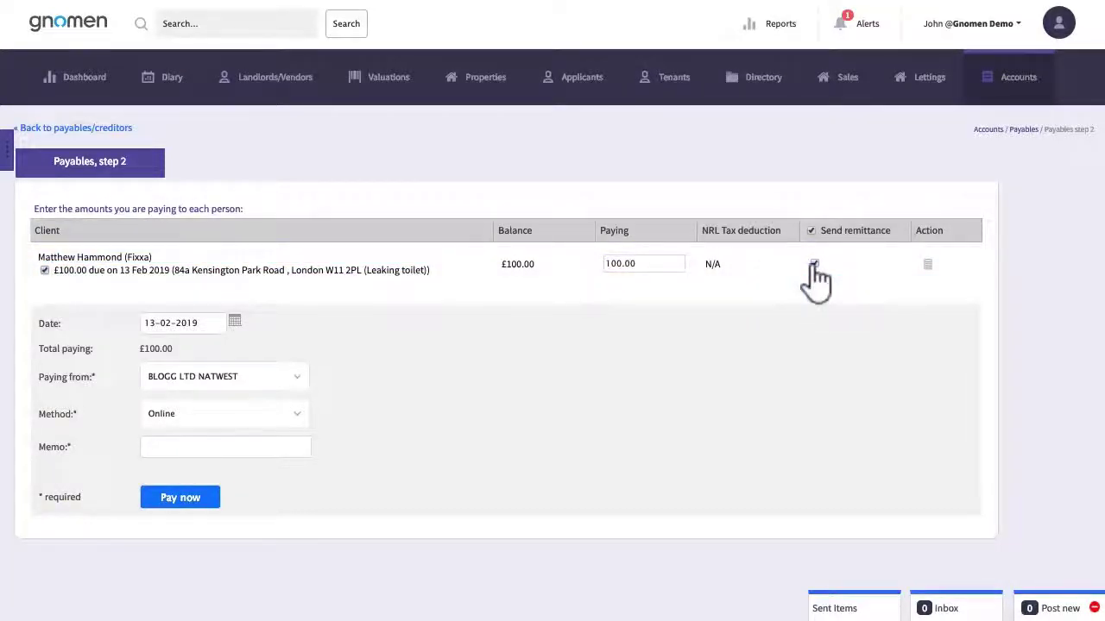
left_click(218, 377)
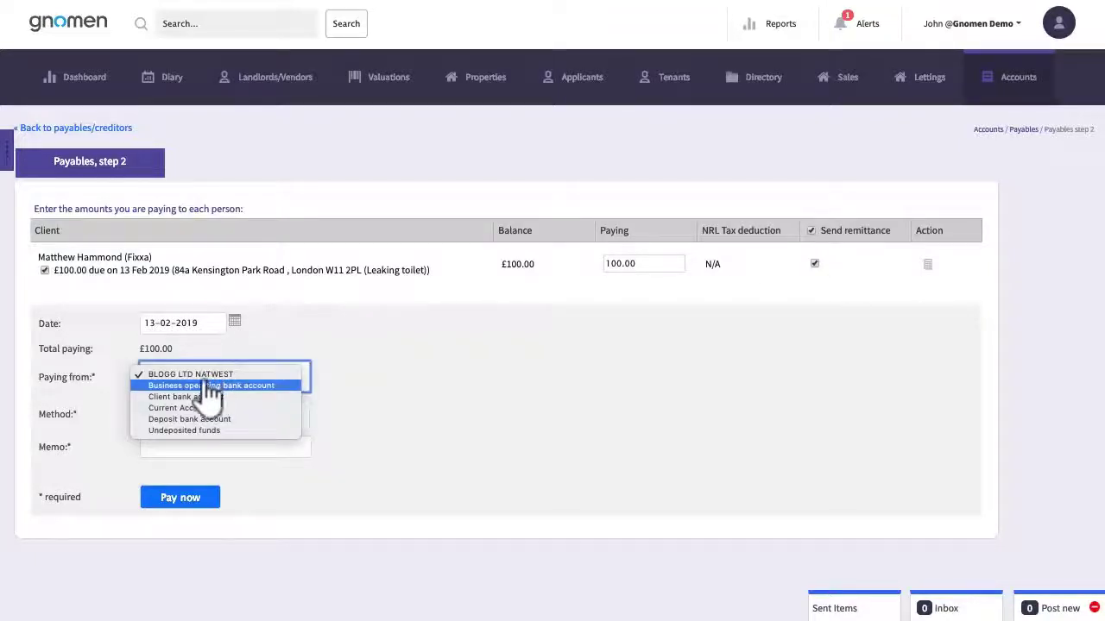
left_click(209, 396)
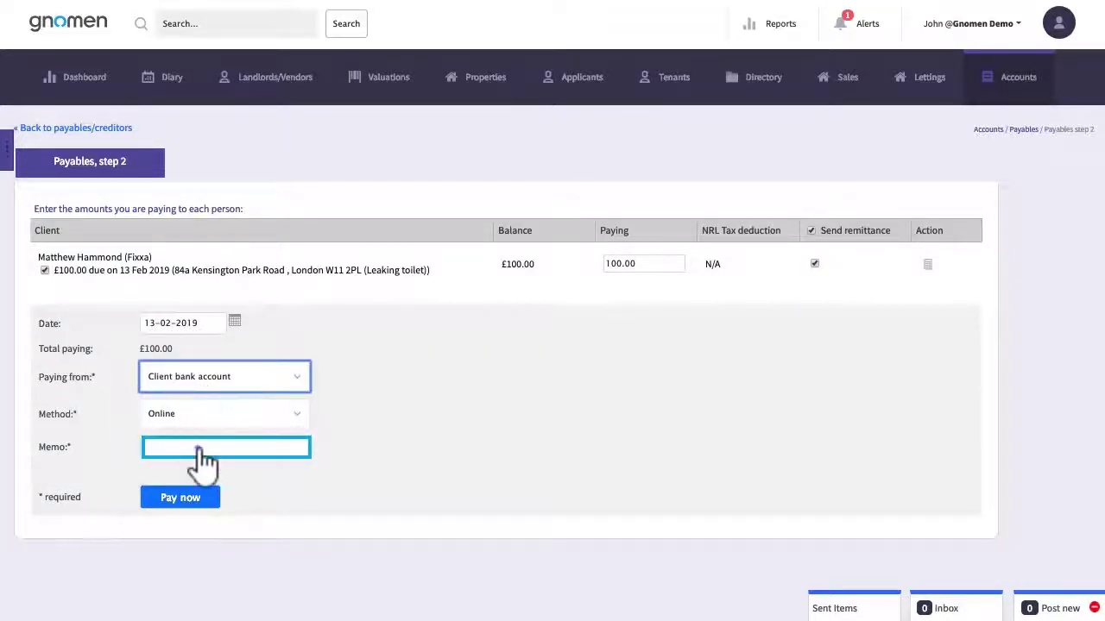
type("C")
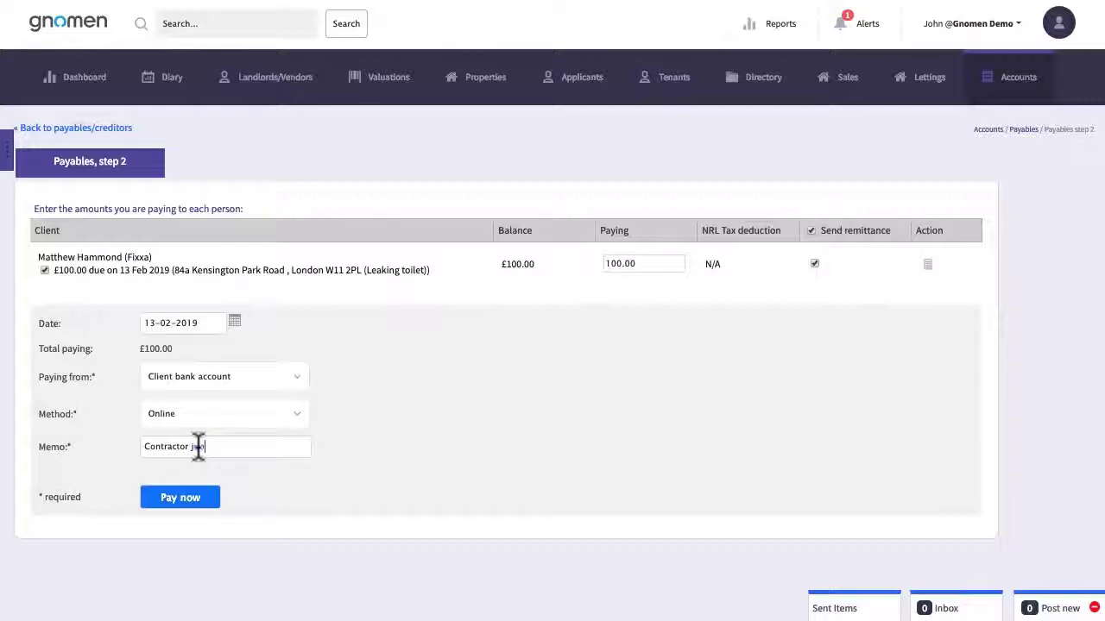
type("ontractor job")
left_click(181, 500)
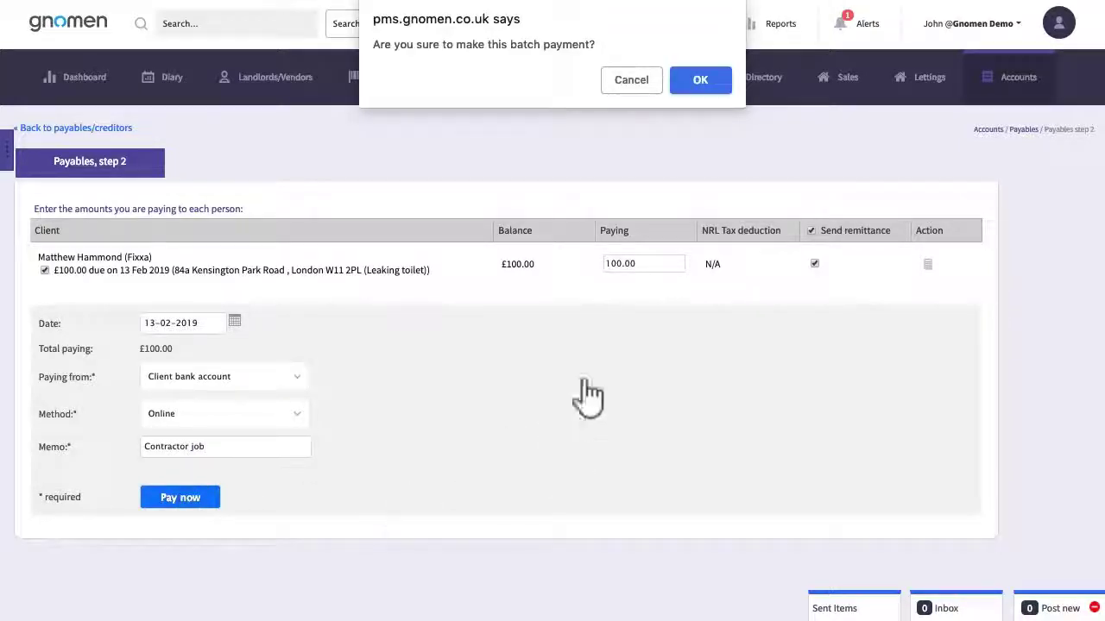
left_click(700, 82)
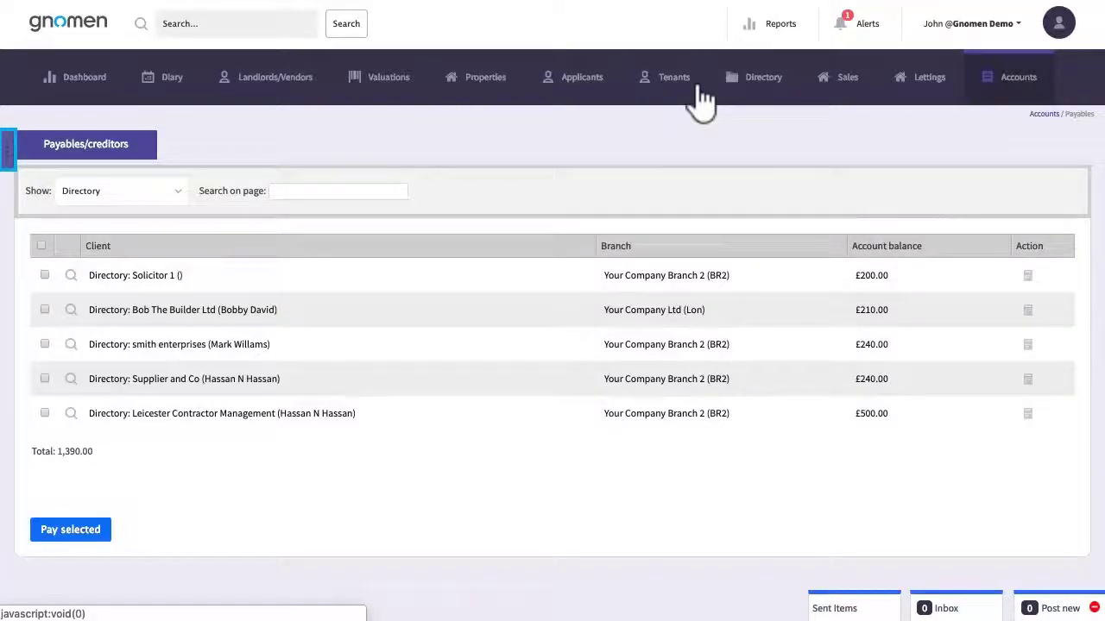
Step: Select the landlord properties in credit with balances of £264.00, £200.00, £1,512.00 and £1,124.80, and proceed to pay them
left_click(9, 153)
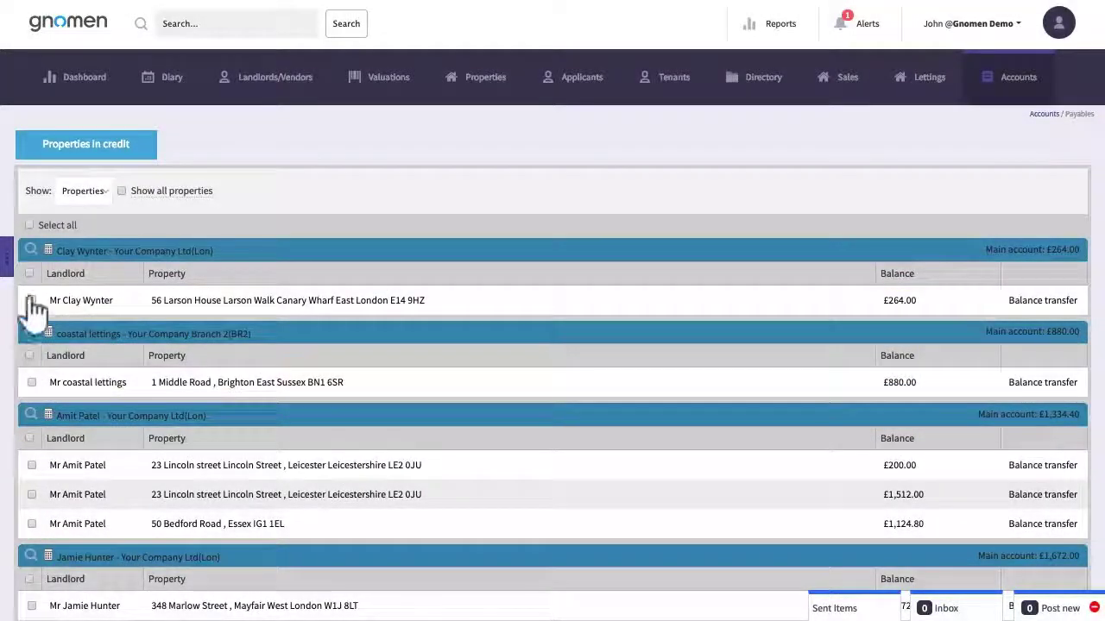
left_click(31, 301)
scroll(211, 470, "down", 15)
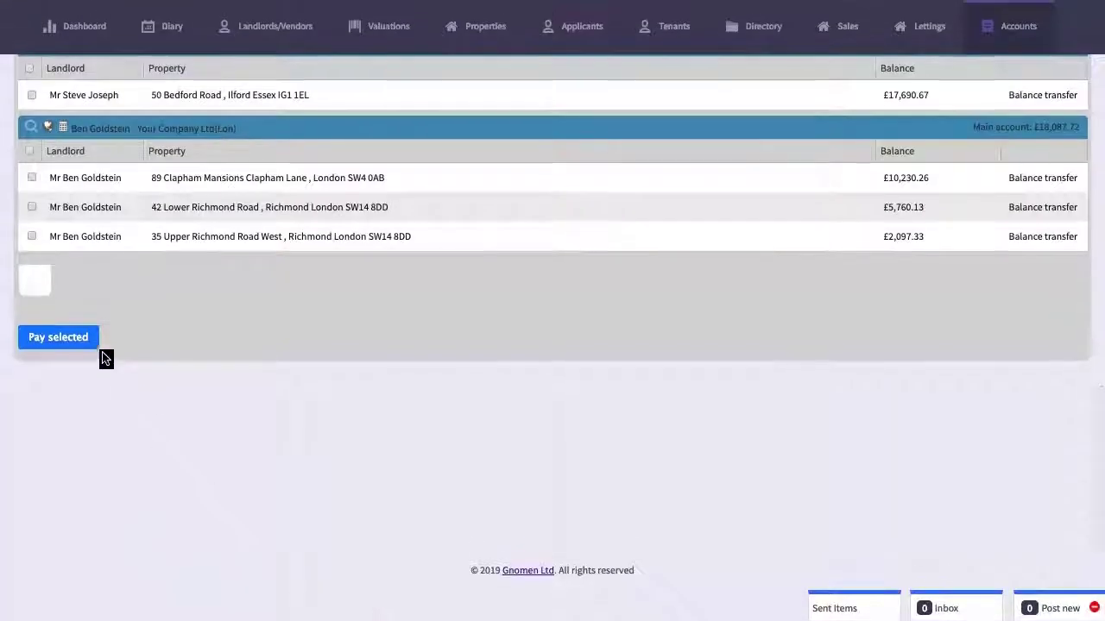
left_click(58, 341)
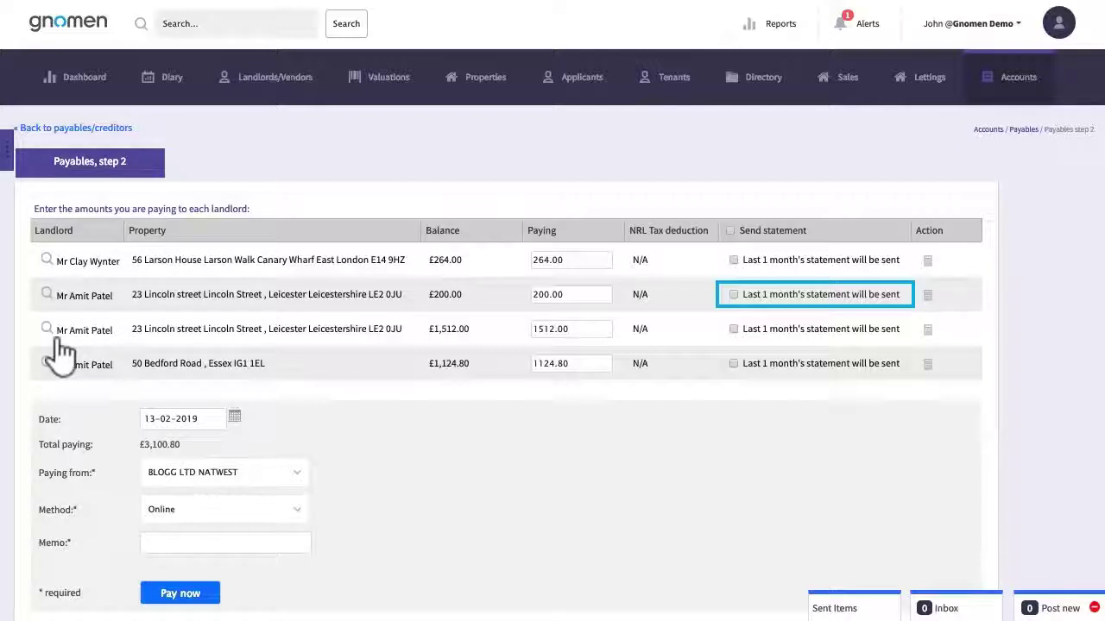
Step: Pay the selected landlords from the Client bank account with statements sent for all and the memo "Rent payment", and confirm the batch payment
left_click(730, 230)
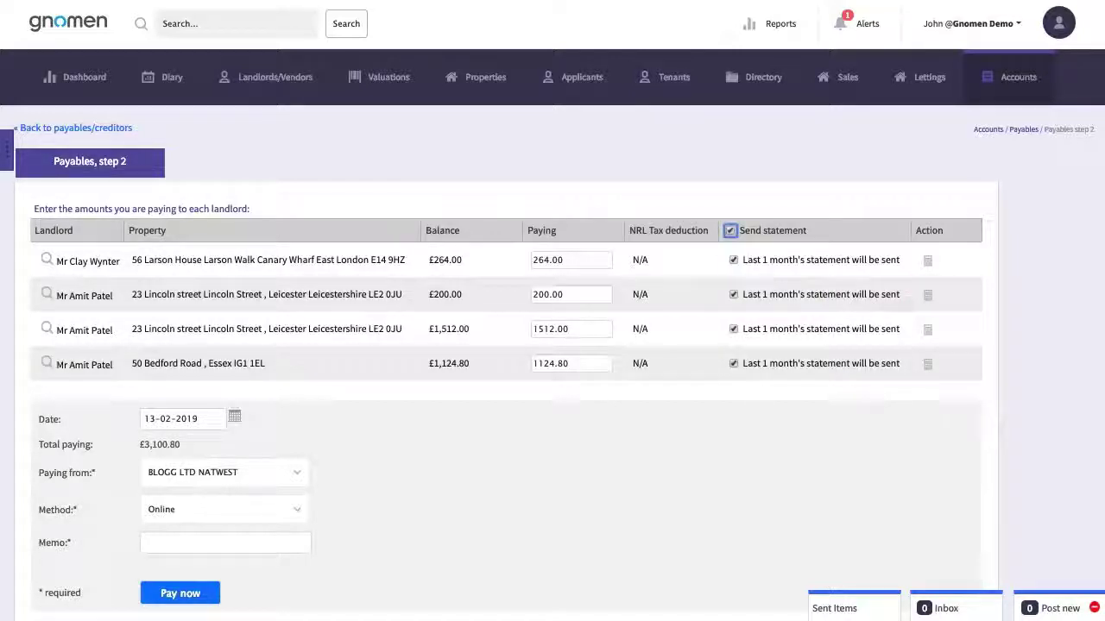
left_click(213, 478)
left_click(214, 459)
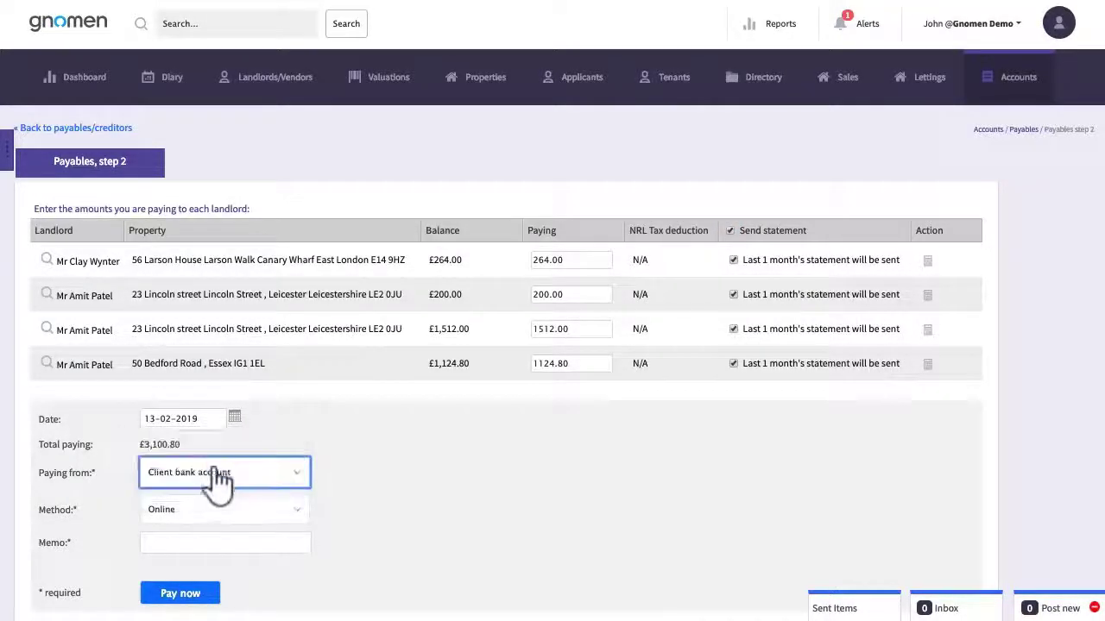
left_click(218, 542)
type("Rent paym")
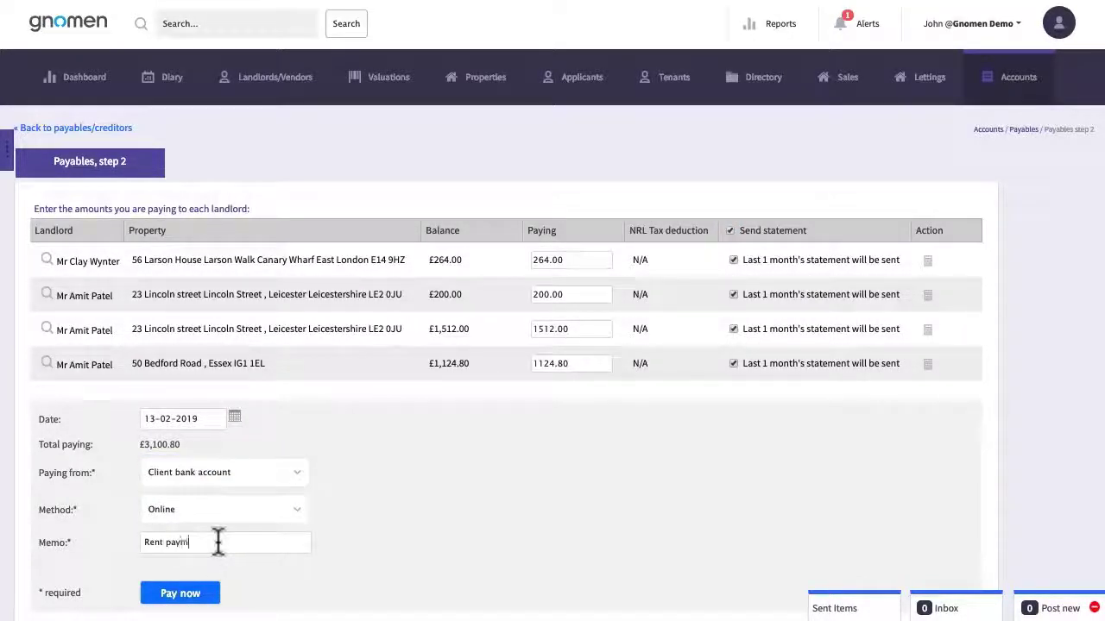
type("ent")
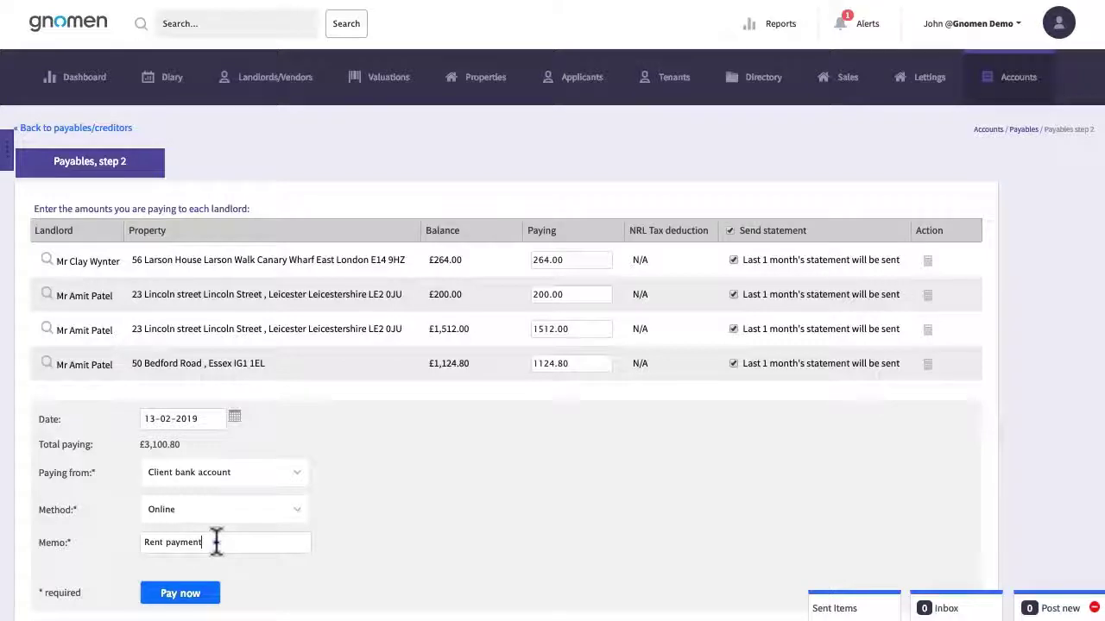
left_click(182, 594)
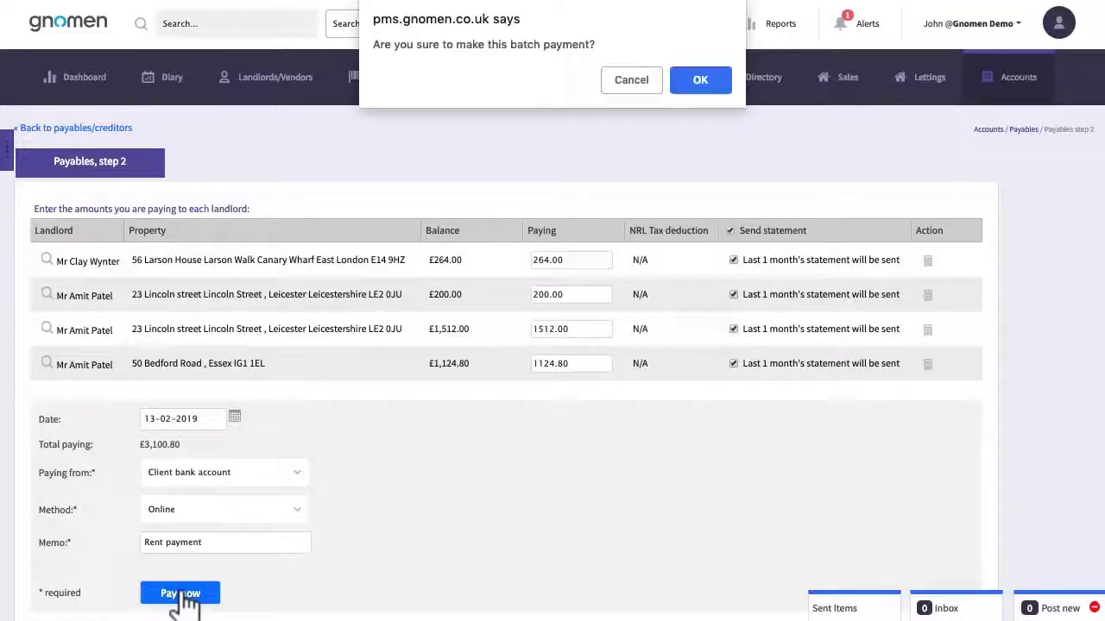
left_click(700, 81)
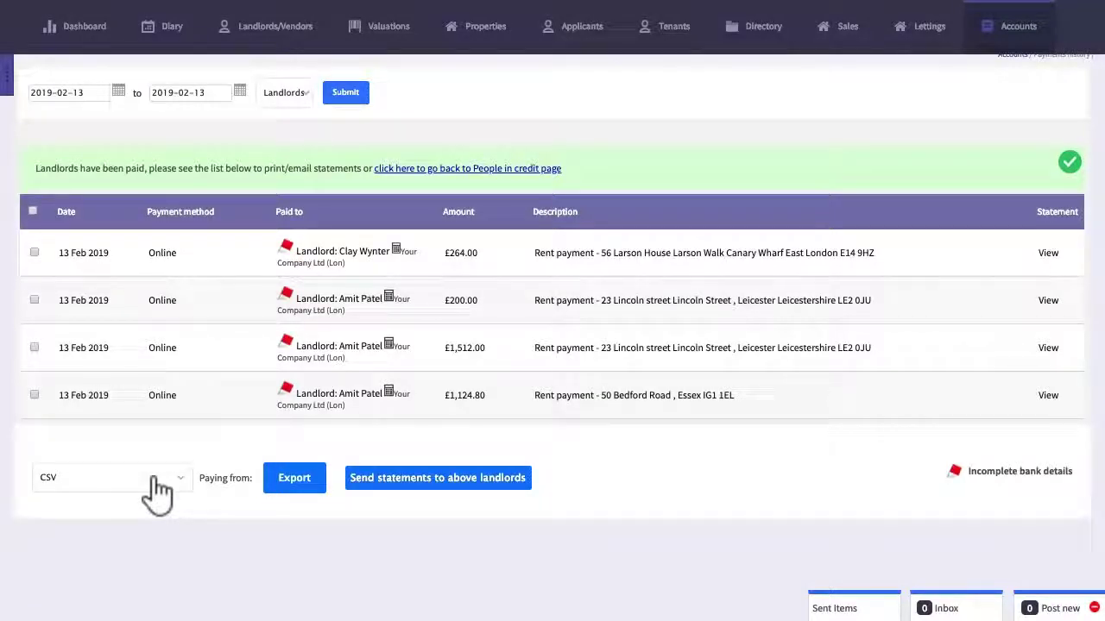
Step: Export the paid landlord payments in the HSBC Hex UK bank format with a paying account selected
left_click(156, 491)
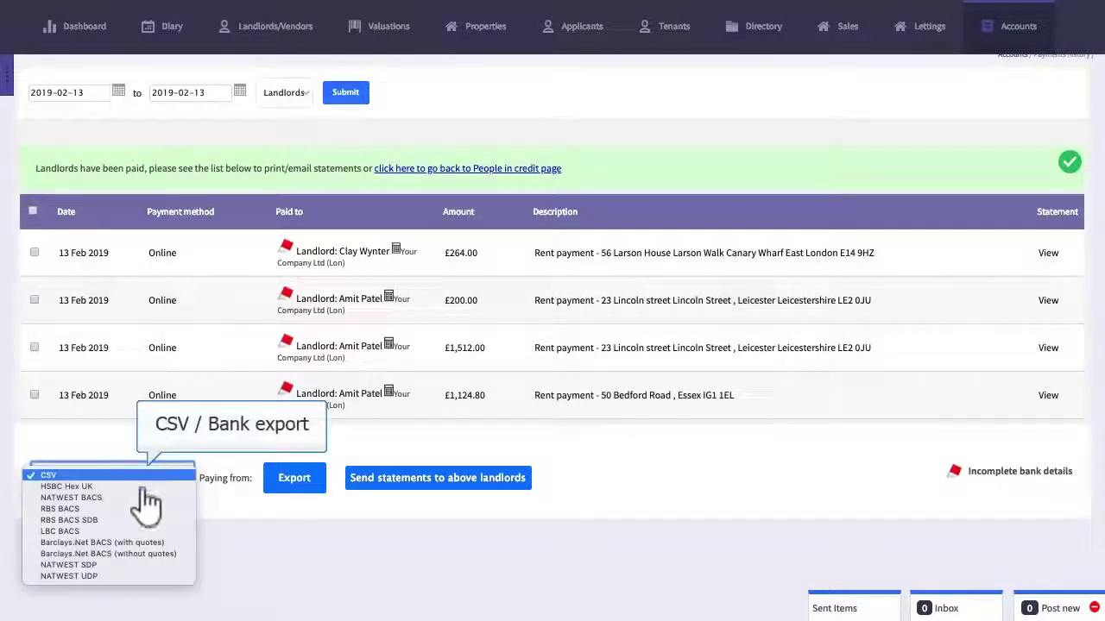
left_click(145, 488)
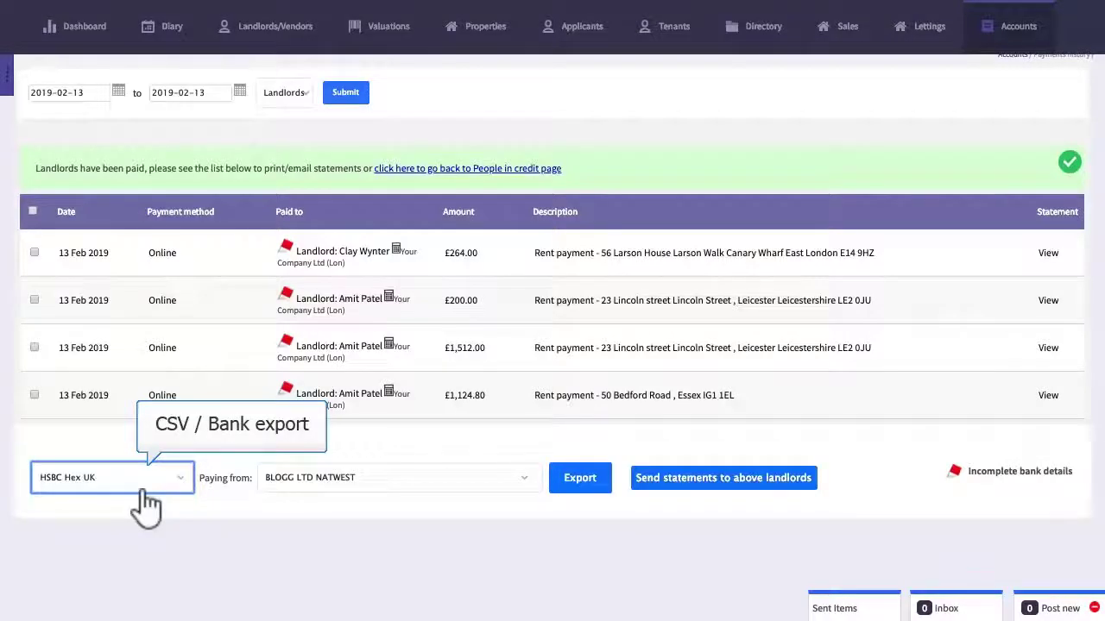
left_click(462, 485)
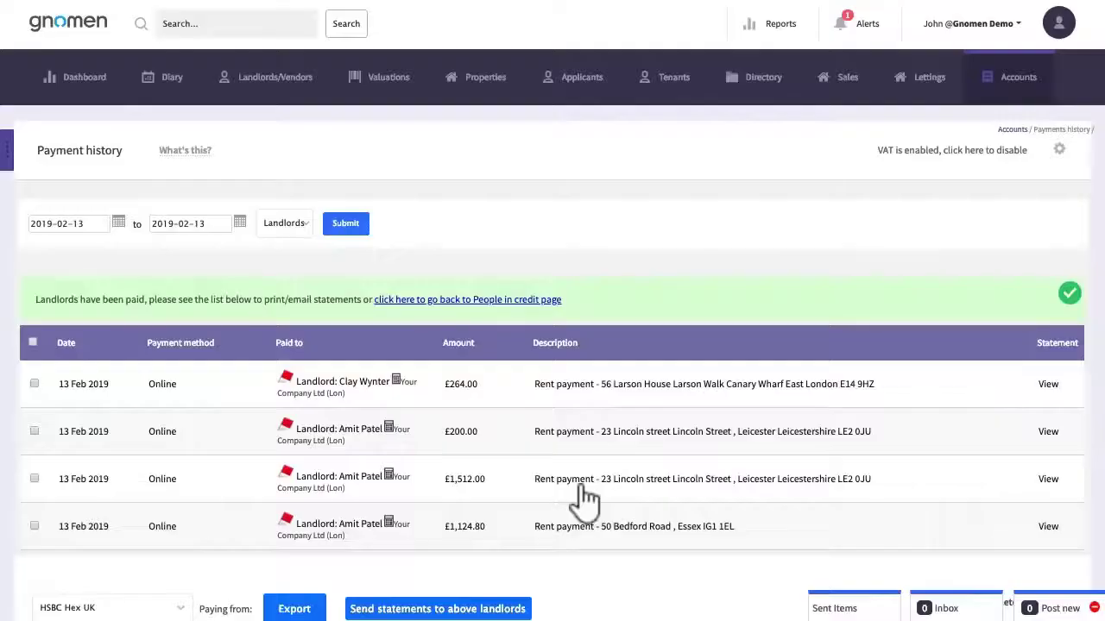
Step: Open the Transfer report from the banking section of Accounts
left_click(1014, 91)
scroll(681, 529, "down", 3)
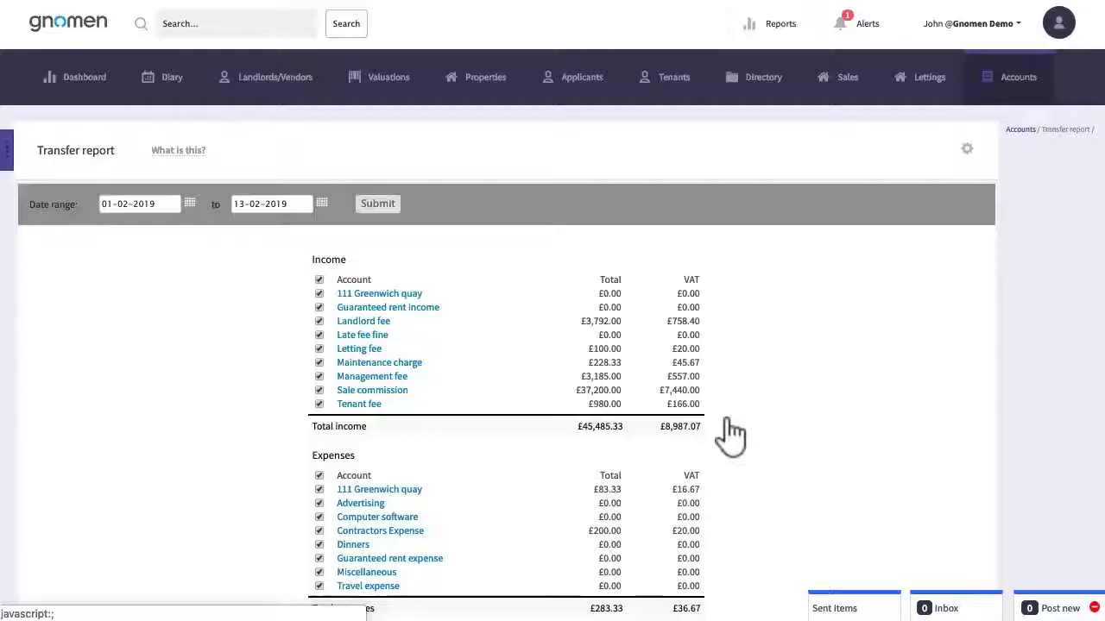
left_click(726, 421)
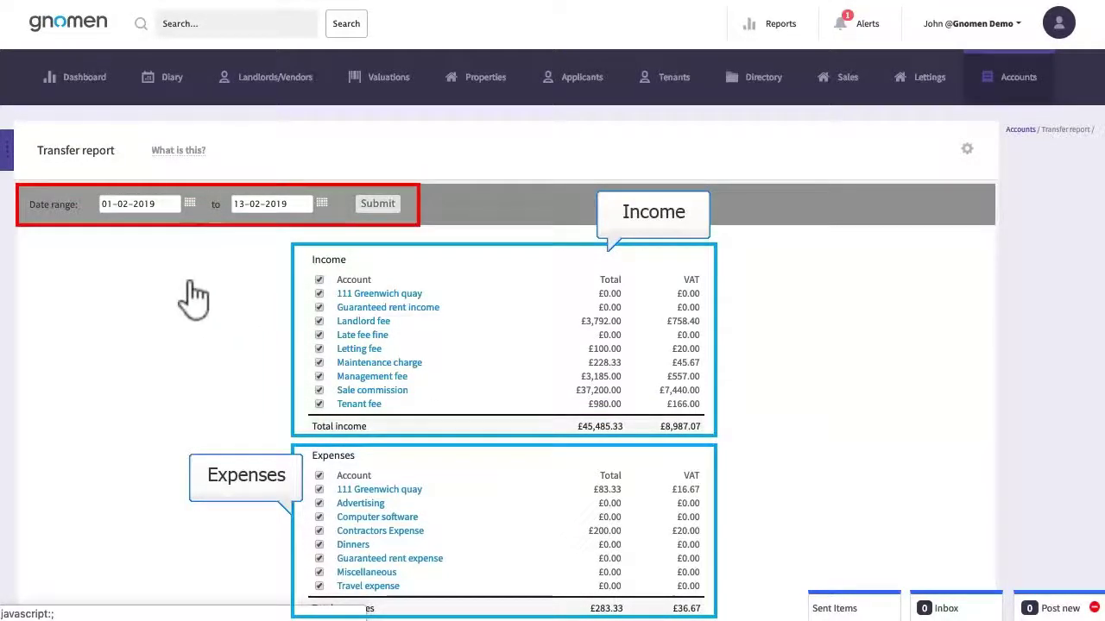
Step: Run the transfer report for 11-02-2019 to 13-02-2019 and check its last bank transfer entry
left_click(170, 207)
left_click(217, 346)
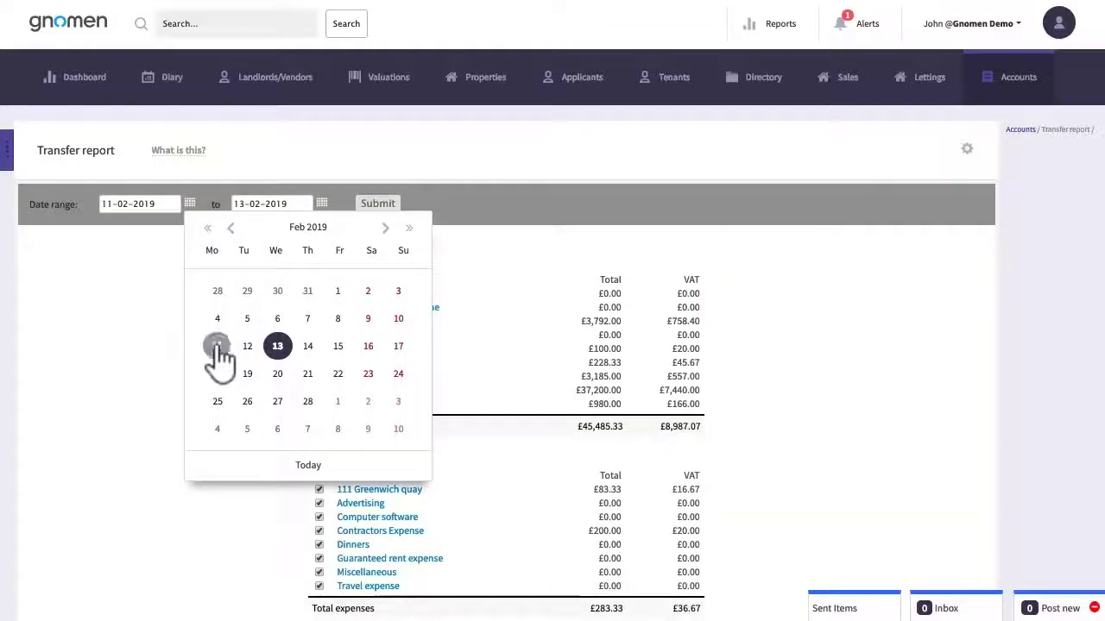
left_click(376, 204)
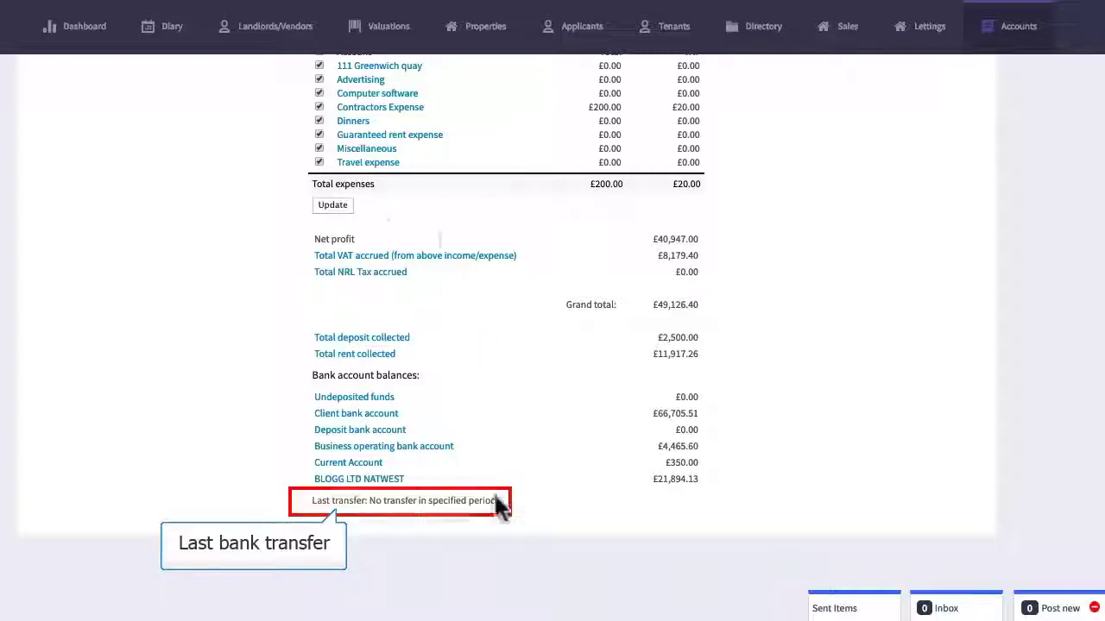
left_click_drag(496, 500, 333, 501)
scroll(792, 459, "up", 5)
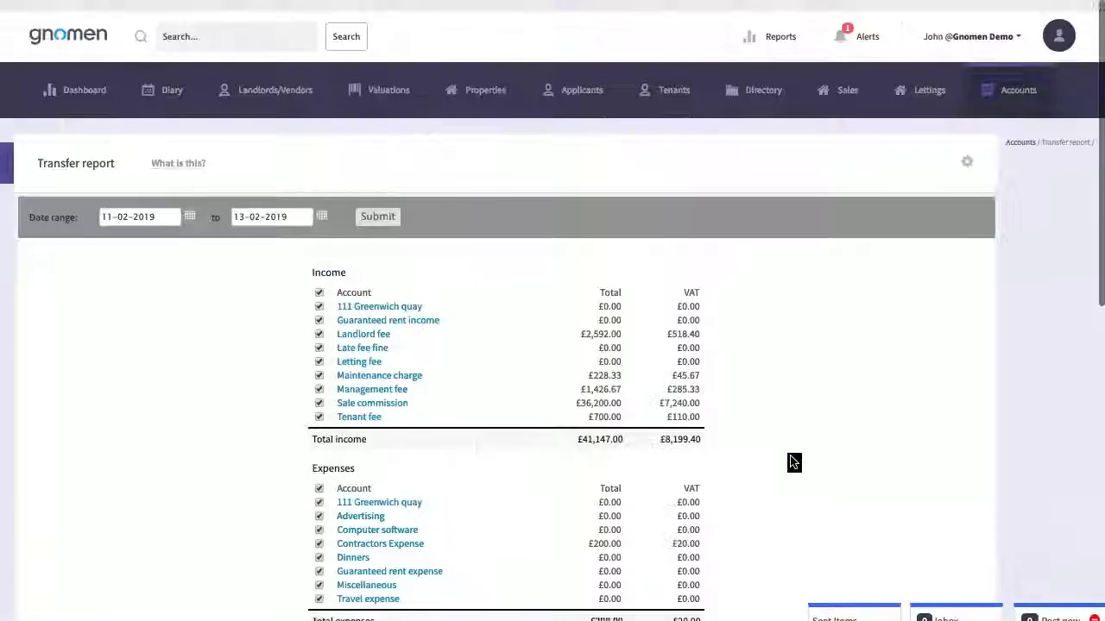
Step: Limit the report's income accounts to Letting fee, Maintenance charge, Management fee and Tenant fee
left_click(319, 281)
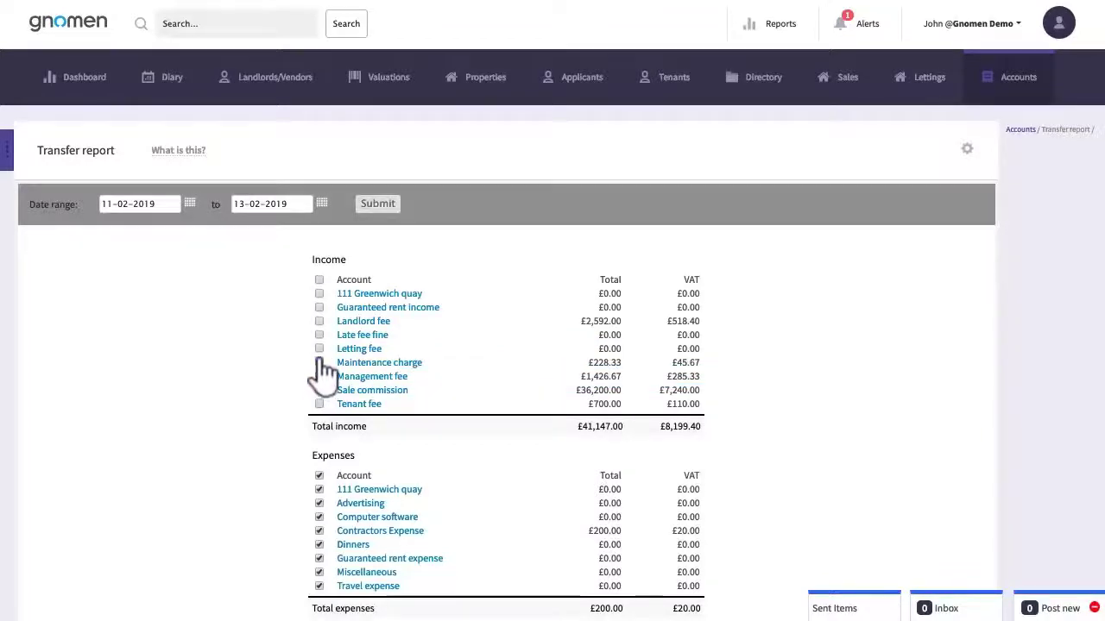
left_click(319, 349)
left_click(319, 362)
left_click(319, 376)
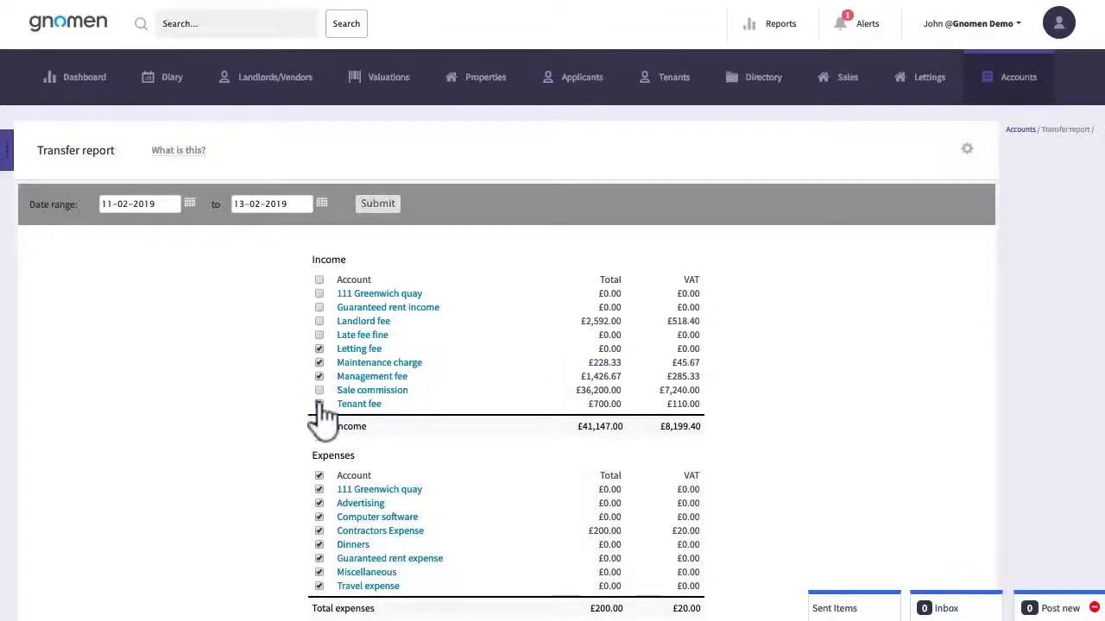
Step: Limit the report's expense accounts to Contractors Expense and update the report totals
left_click(320, 475)
left_click(319, 531)
scroll(567, 395, "down", 3)
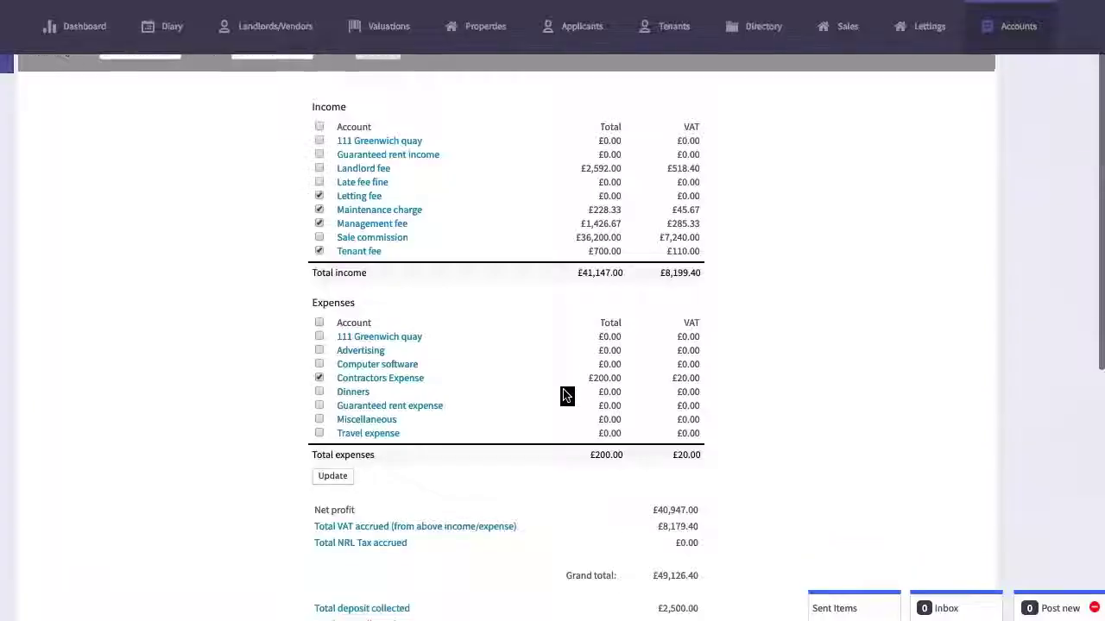
left_click(338, 471)
scroll(792, 474, "down", 5)
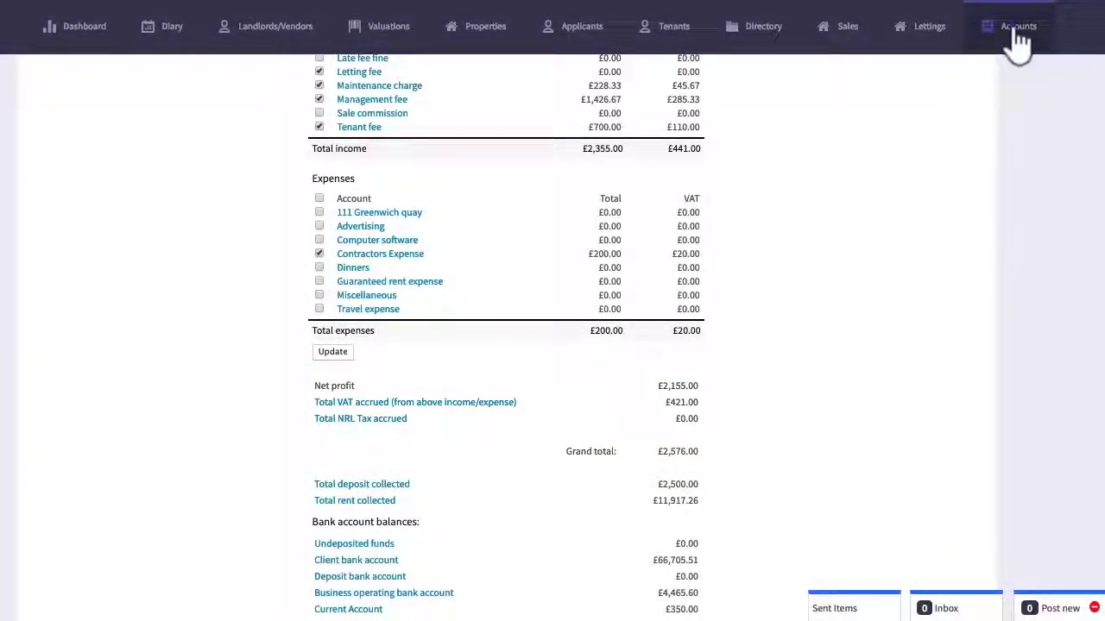
Step: Start a funds transfer in Accounts from the Client bank account to the Business operating bank account
left_click(1019, 43)
scroll(932, 547, "down", 1)
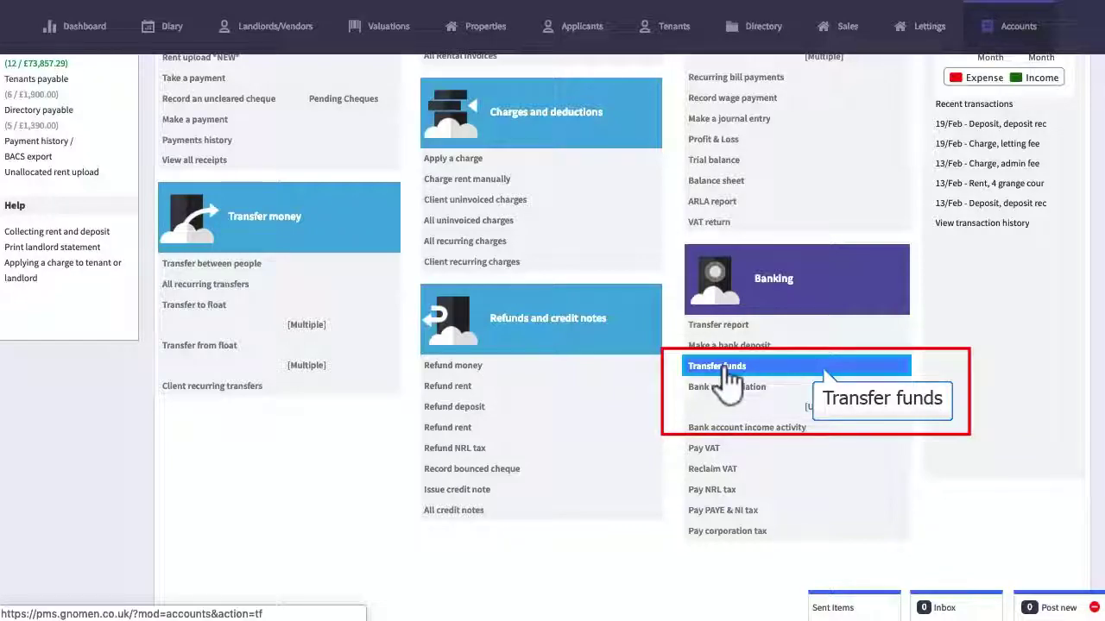
left_click(725, 370)
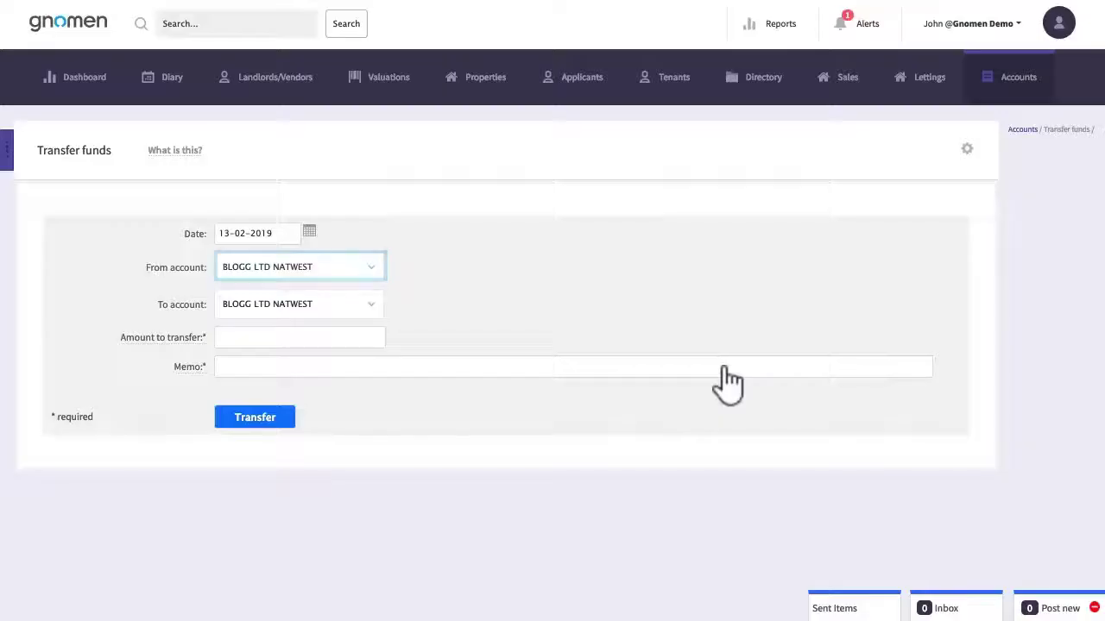
left_click(290, 274)
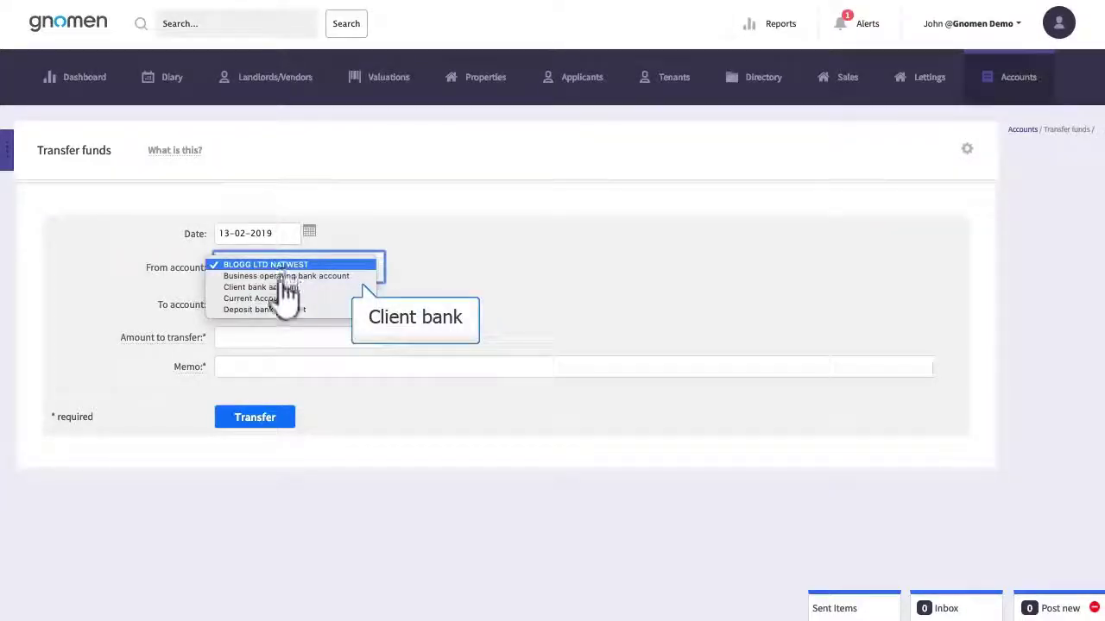
left_click(262, 313)
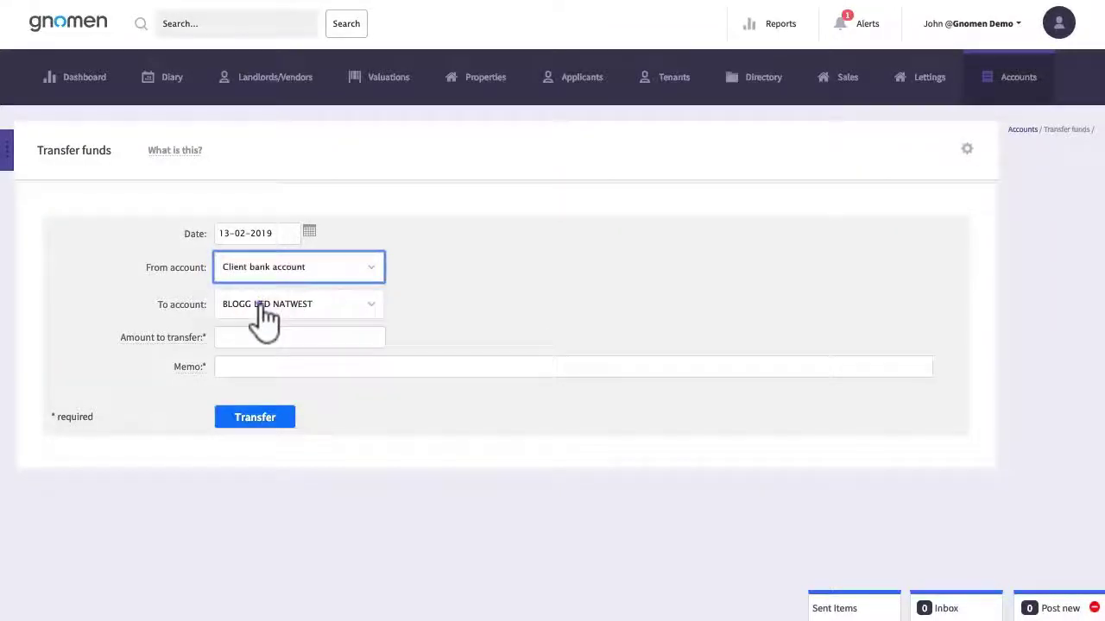
left_click(266, 315)
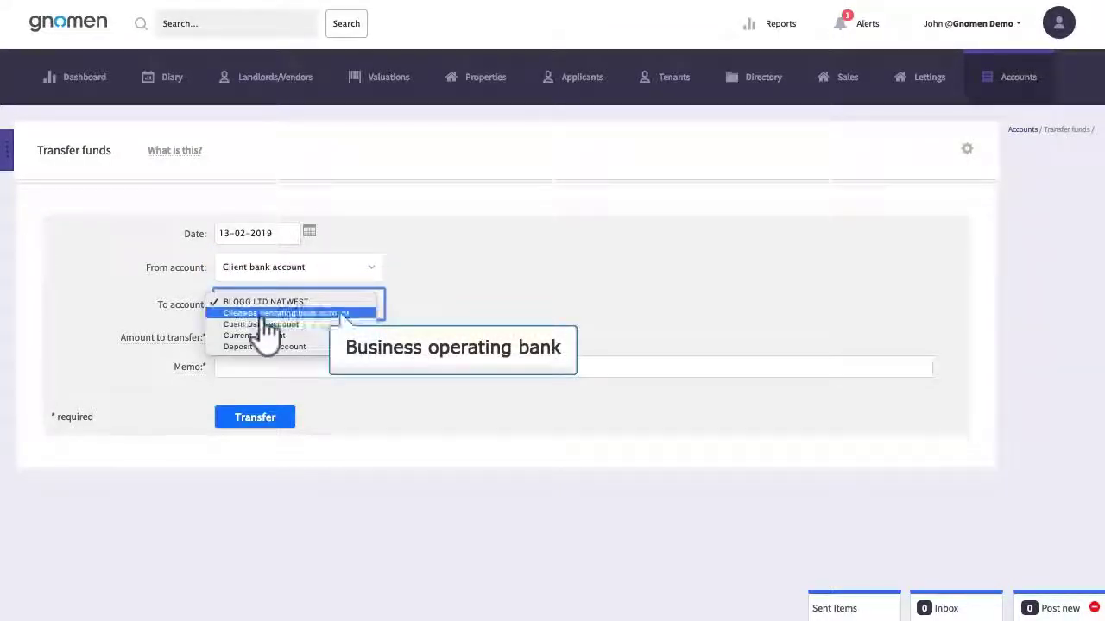
left_click(261, 314)
Step: Set the transfer amount to 2576 with the memo "Letting and management fees transfer", and submit the transfer
left_click(279, 338)
type("2576")
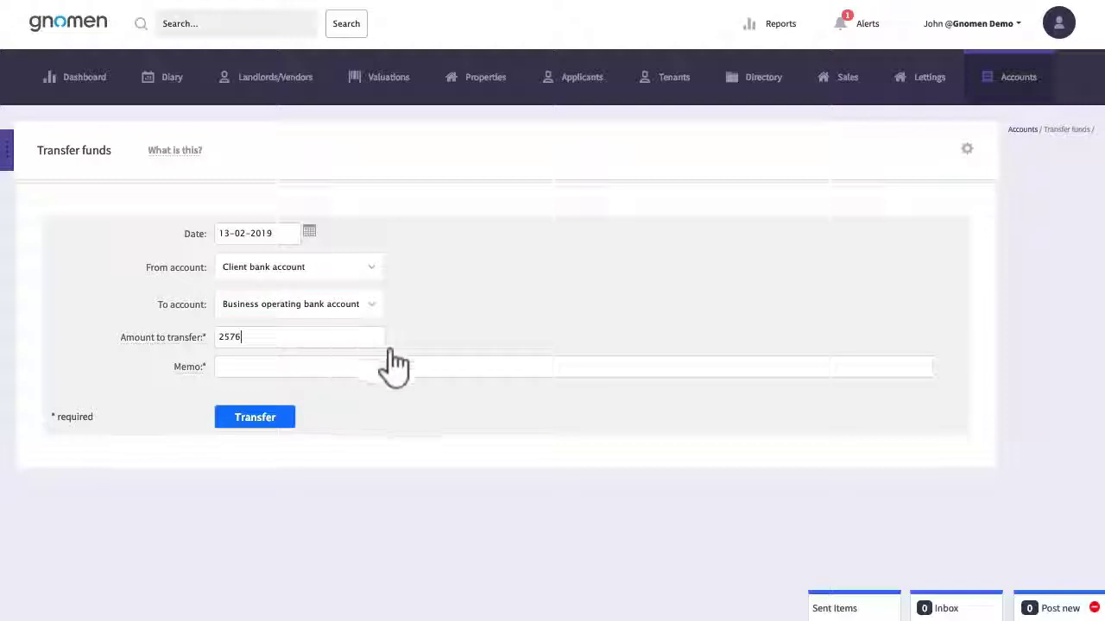
left_click(403, 366)
type("Letting snd management fees transfer")
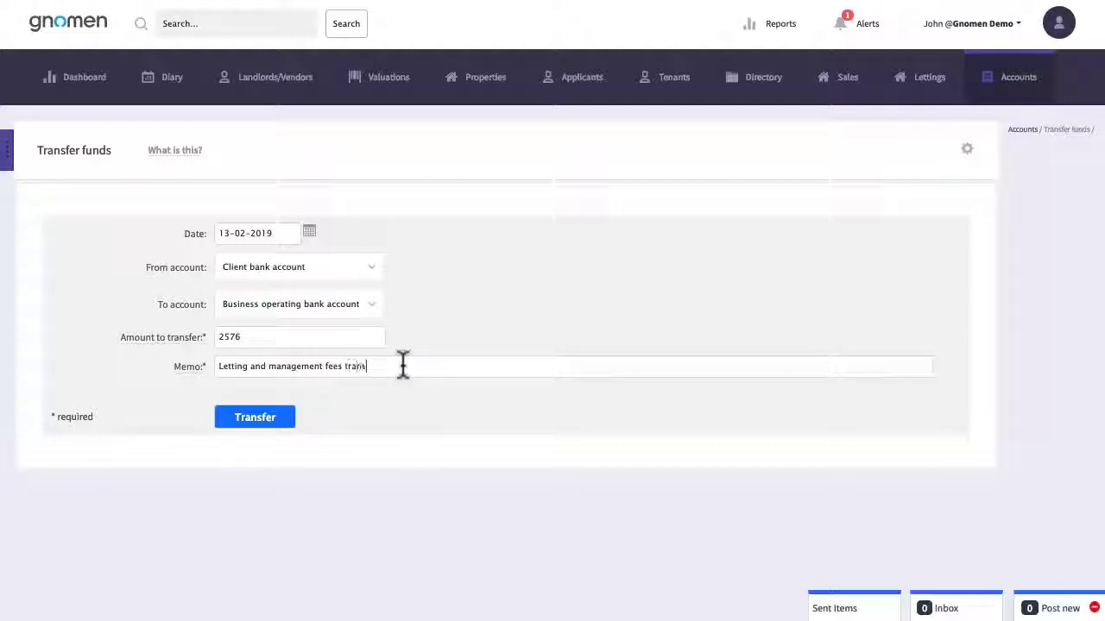
left_click(256, 420)
left_click(700, 79)
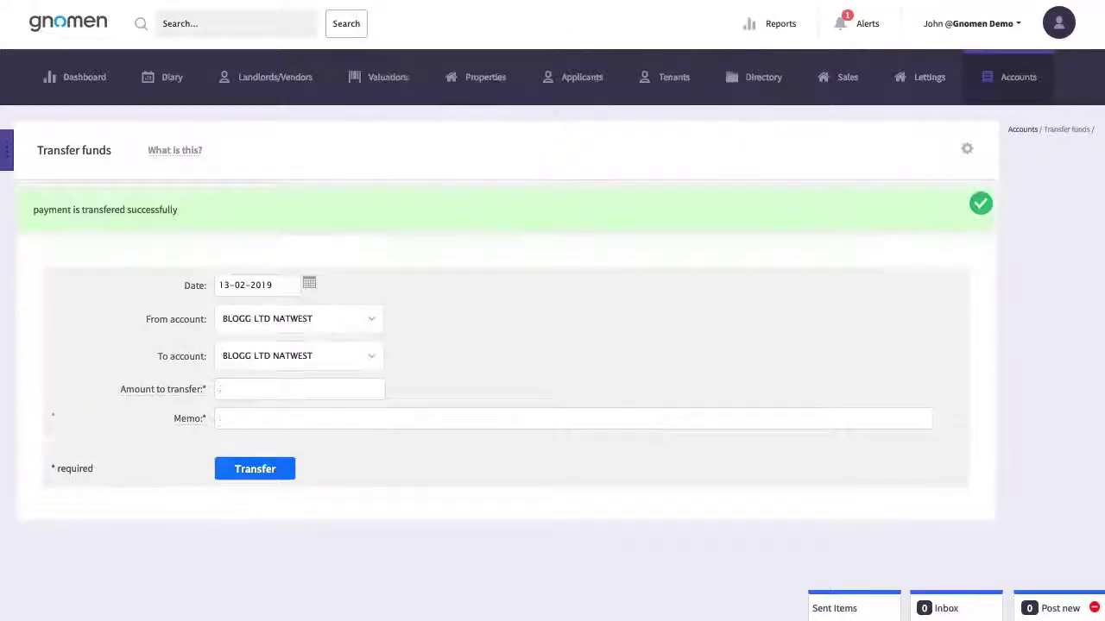